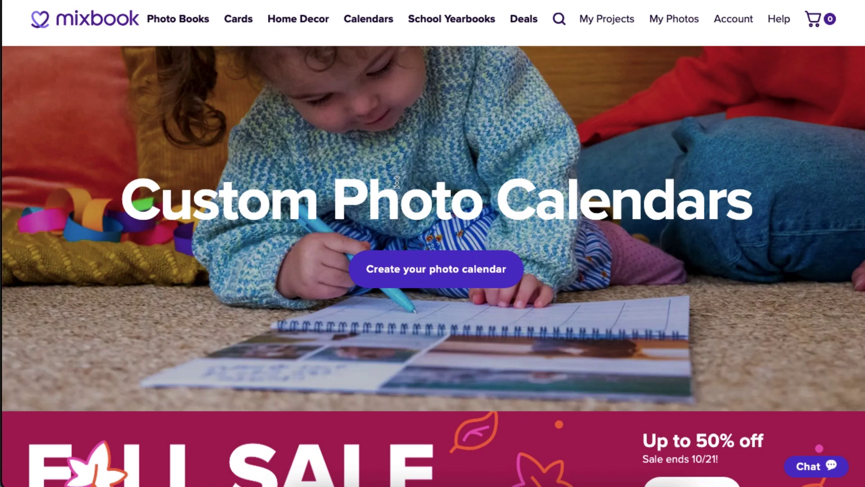
Step: Browse the custom photo calendar designs and open the Single Photo Layout product details
left_click(444, 270)
scroll(472, 226, "down", 2)
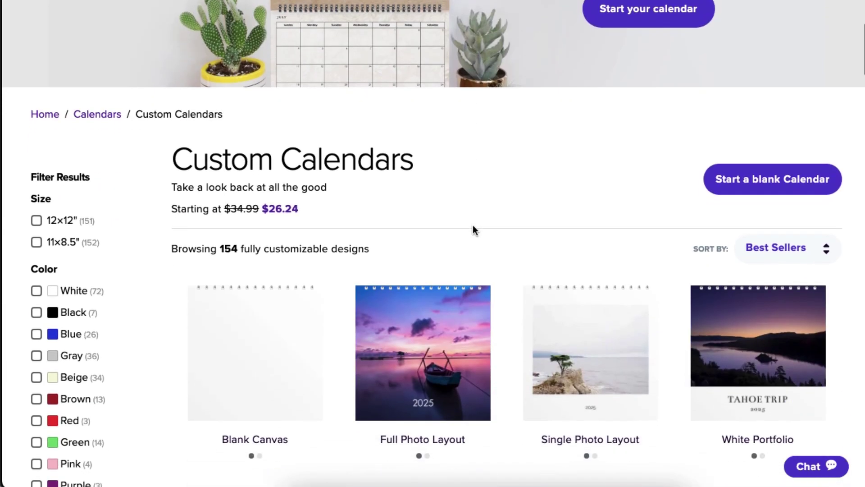
left_click(592, 342)
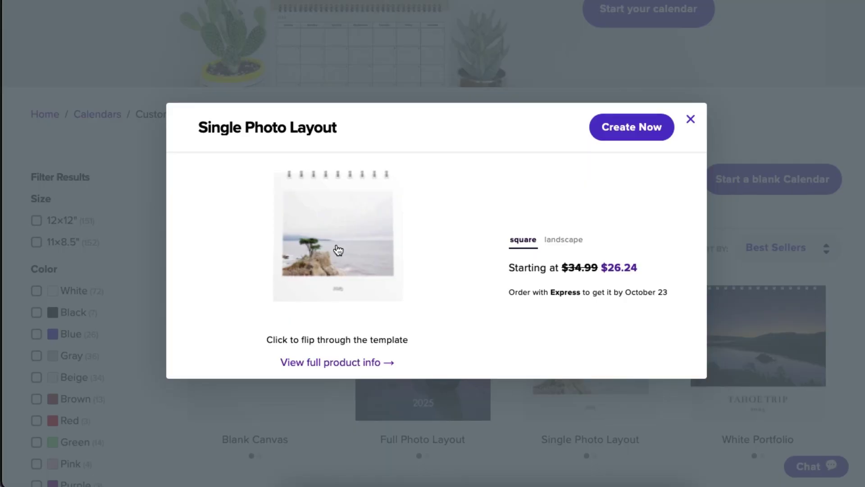
left_click(371, 362)
Step: Confirm Square format, 12×12" size and a January 2025 start, then start designing
left_click(456, 226)
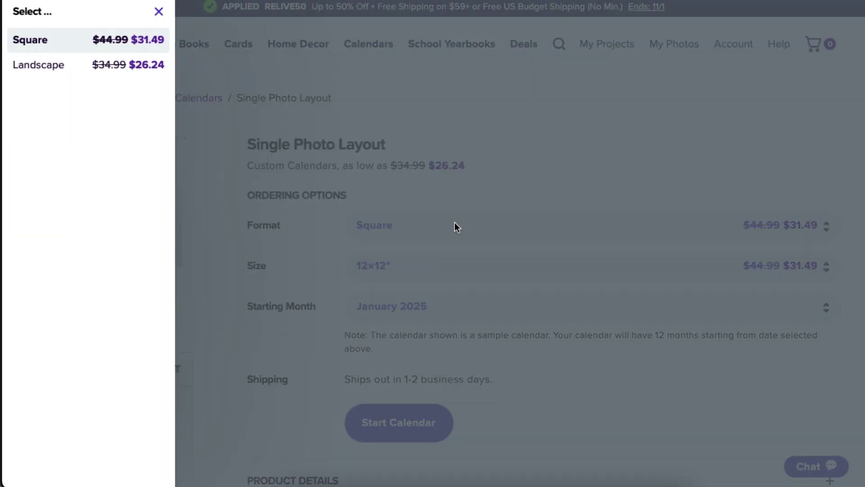
left_click(455, 223)
left_click(449, 264)
left_click(449, 265)
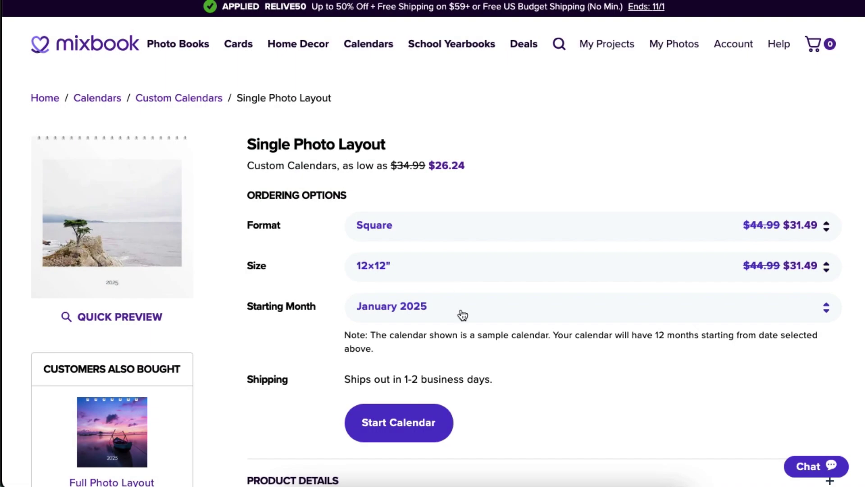
left_click(461, 309)
left_click(462, 311)
left_click(411, 424)
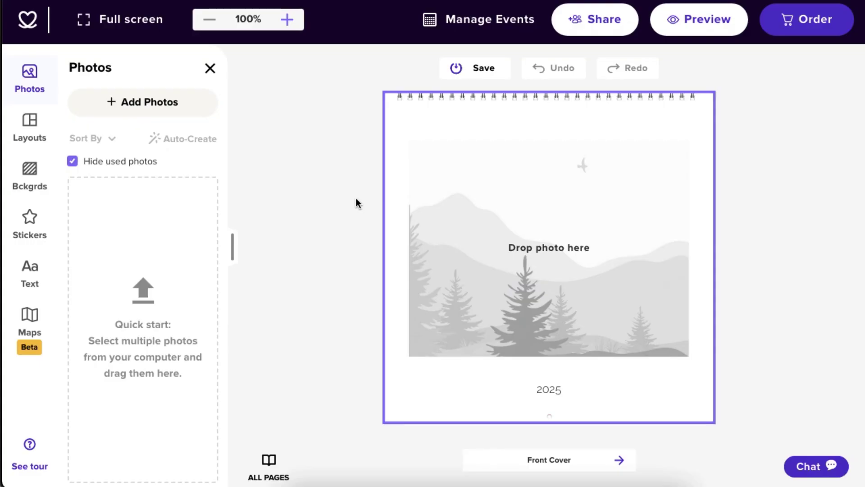
Step: Open the Add Photos upload page from the Photos panel
left_click(161, 102)
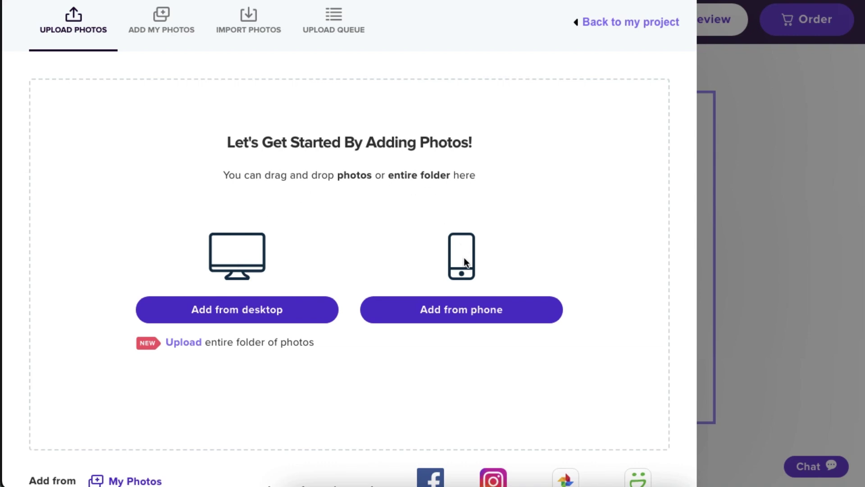
scroll(464, 258, "down", 1)
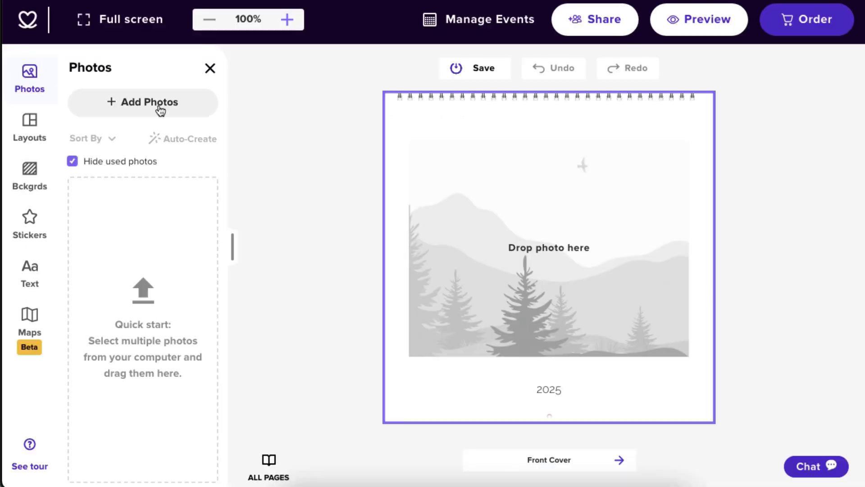
left_click(160, 108)
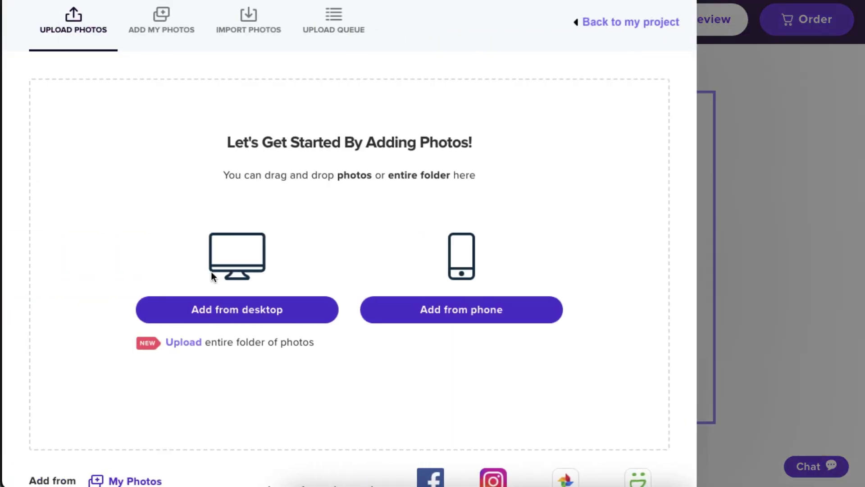
Step: Upload the photos from the PHOTOS FOR CALENDAR folder on the computer
left_click(224, 310)
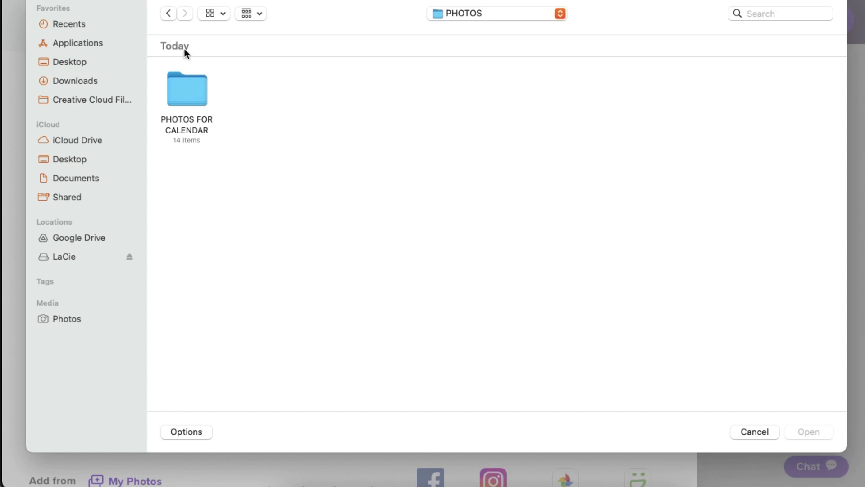
left_click(180, 144)
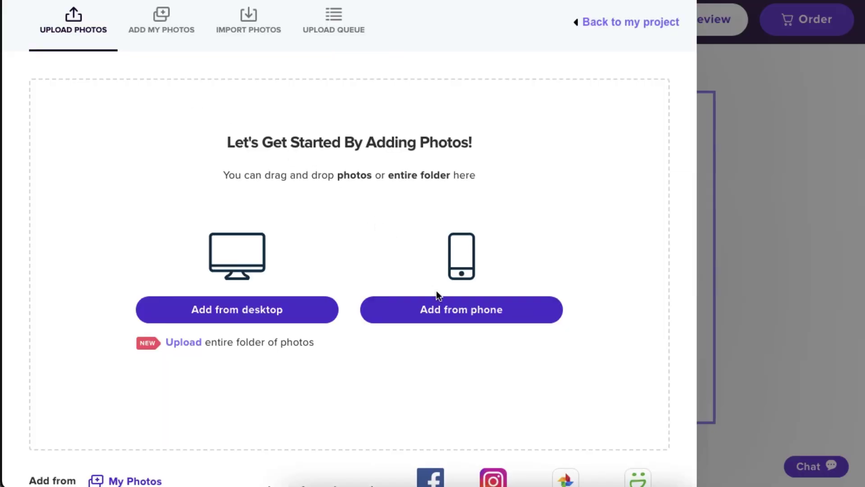
left_click(445, 316)
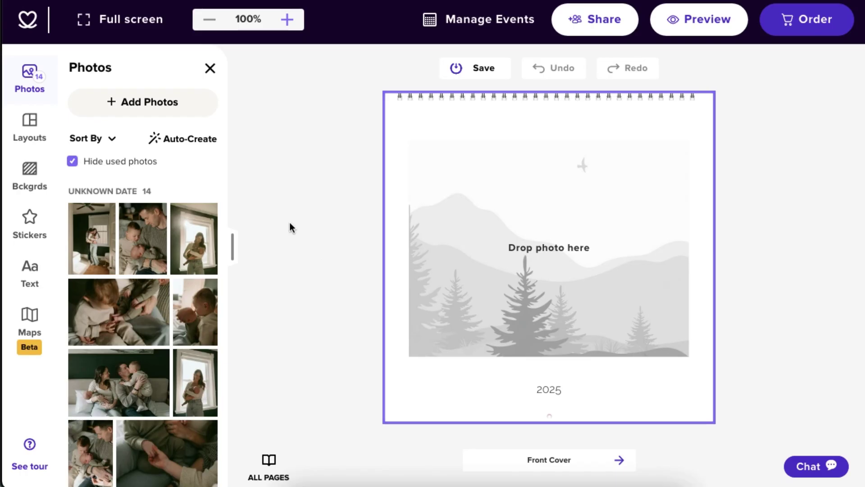
left_click(188, 146)
left_click(456, 353)
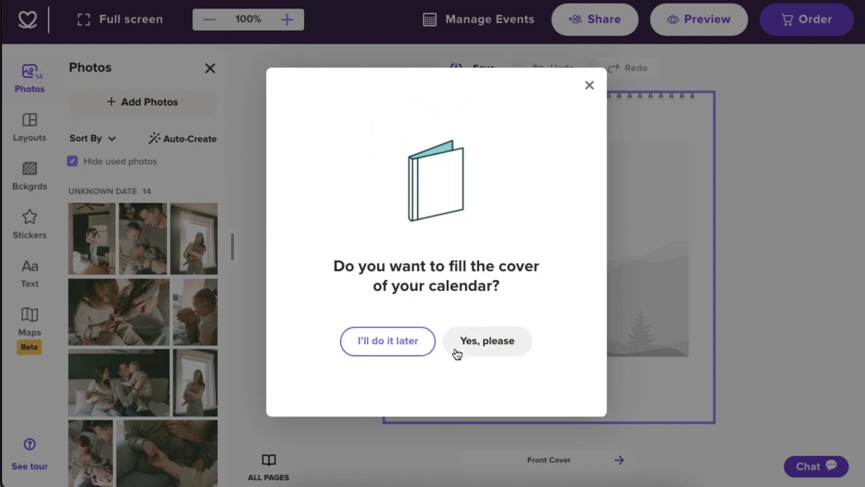
left_click(472, 351)
left_click(449, 388)
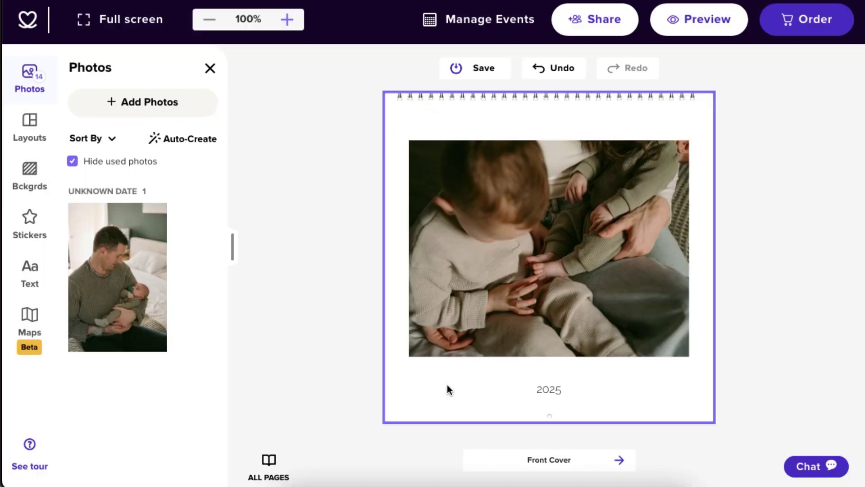
left_click(269, 462)
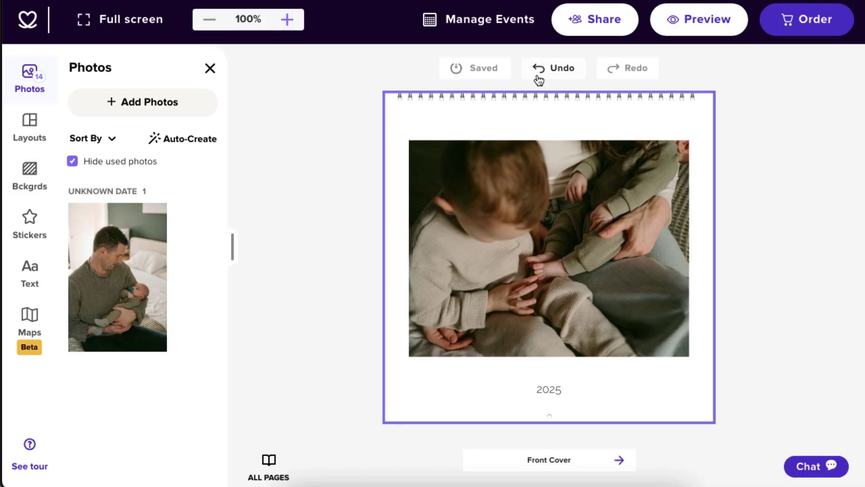
left_click(537, 75)
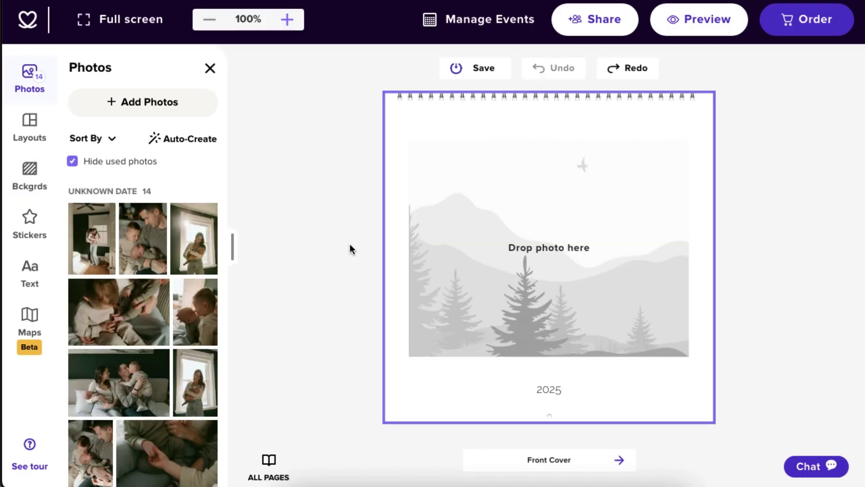
Step: Drop a wide photo on the cover and the family photo on January, keeping date cells empty
left_click_drag(158, 334, 547, 222)
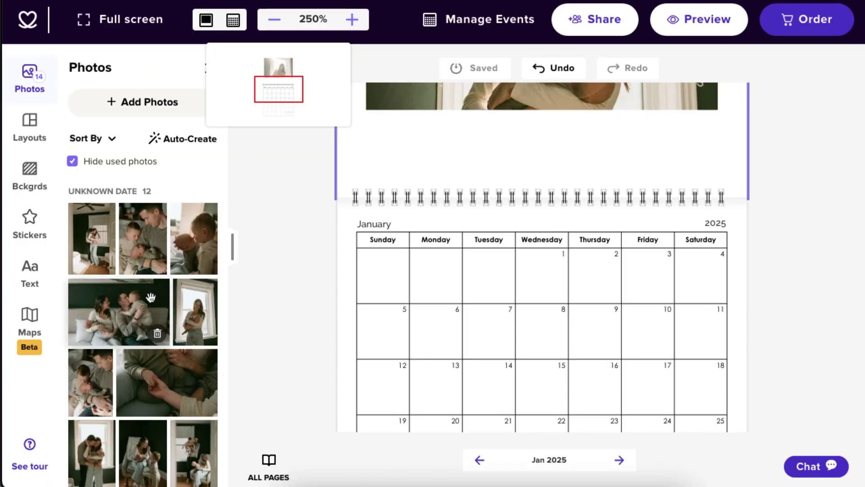
left_click_drag(150, 298, 444, 325)
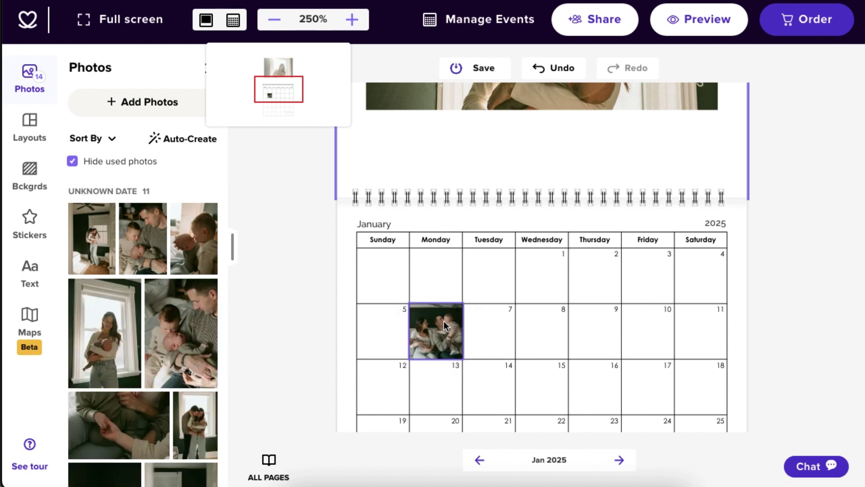
left_click(444, 324)
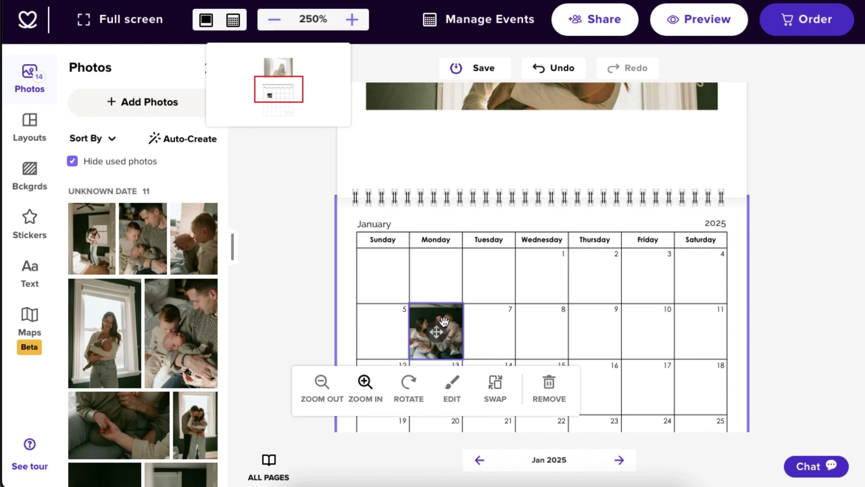
key("ctrl+z")
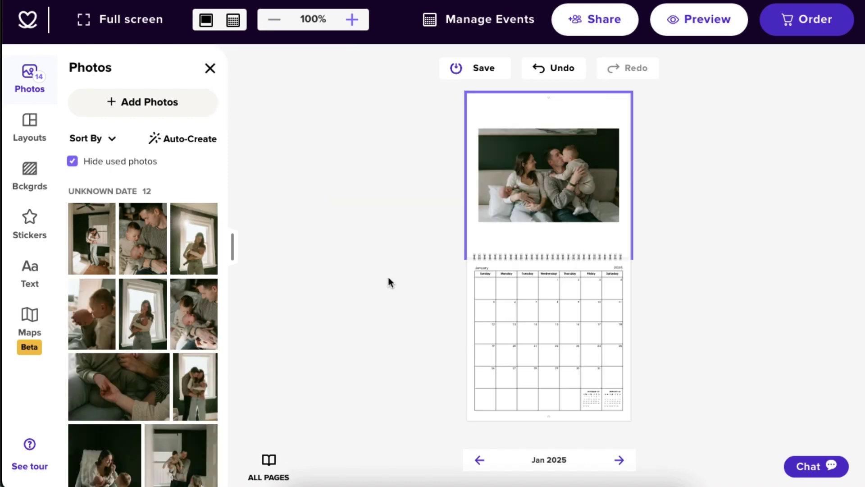
Step: Try zooming the January photo in its frame, then fit it to the photo area
left_click(550, 158)
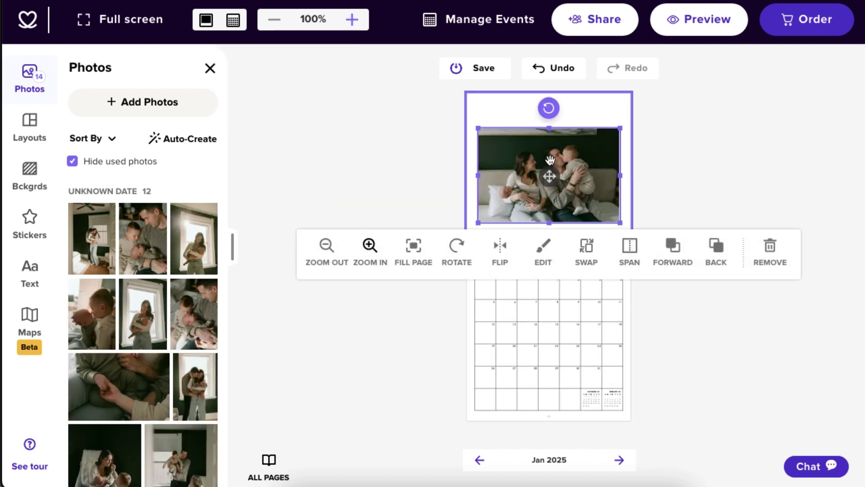
left_click(377, 255)
left_click(378, 255)
left_click(333, 256)
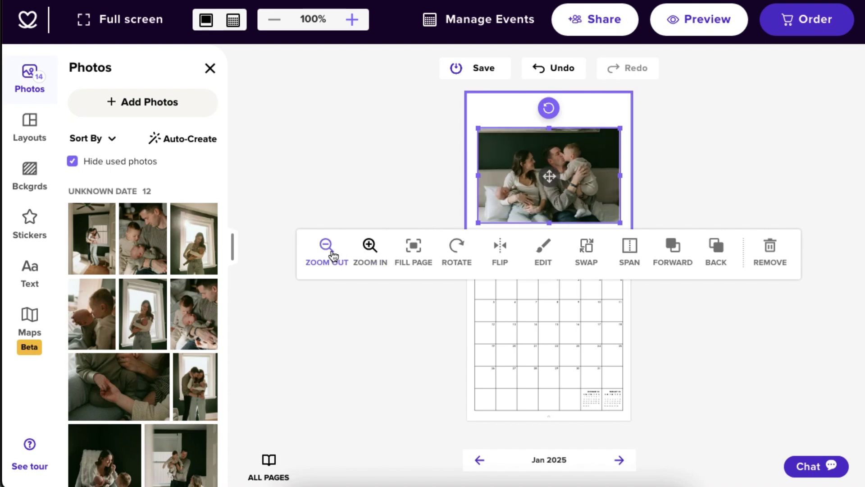
left_click(369, 248)
left_click(369, 248)
mouse_move(553, 177)
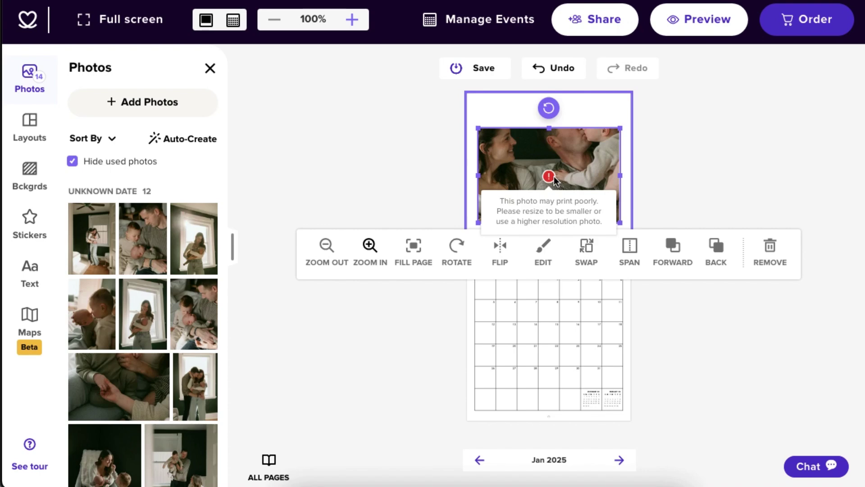
left_click(327, 256)
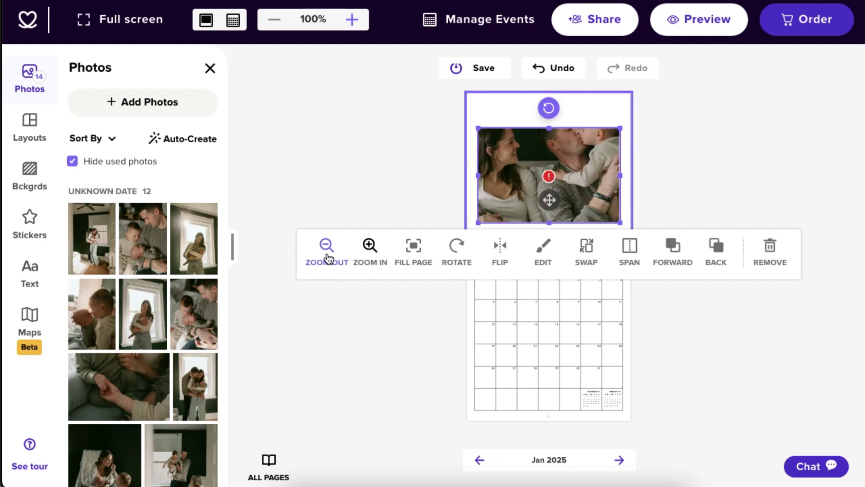
left_click(328, 258)
left_click(328, 258)
left_click(329, 258)
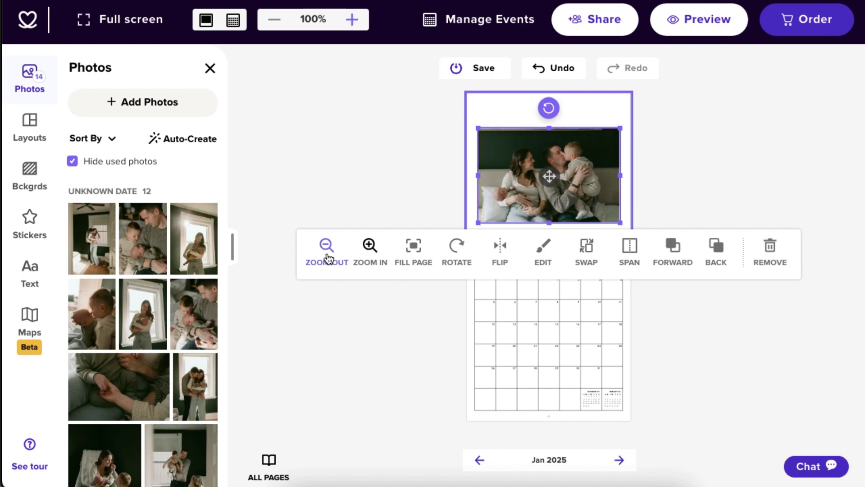
left_click(419, 251)
Step: Rotate the photo a full turn back upright, mirror it twice, and open its Edit options
left_click(469, 259)
left_click(470, 261)
left_click(470, 260)
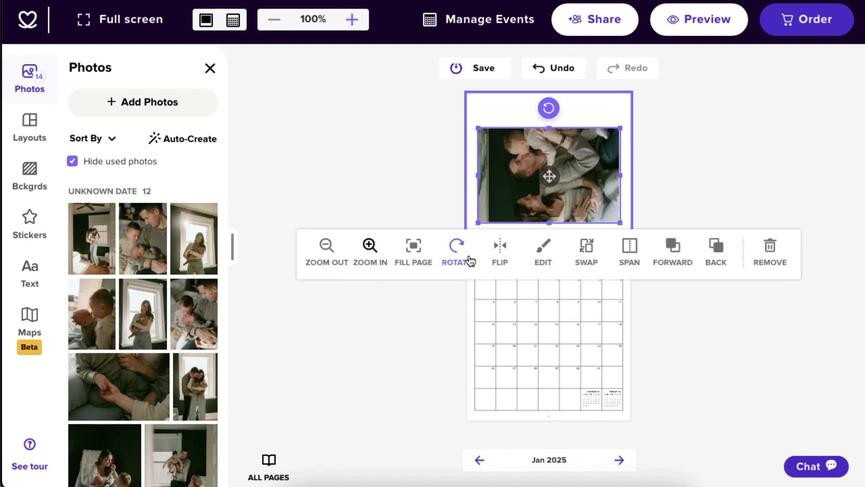
left_click(470, 261)
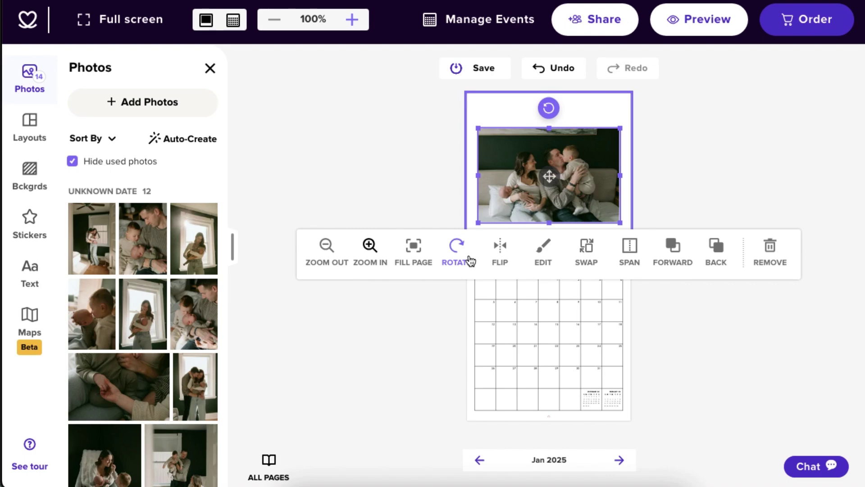
left_click(503, 259)
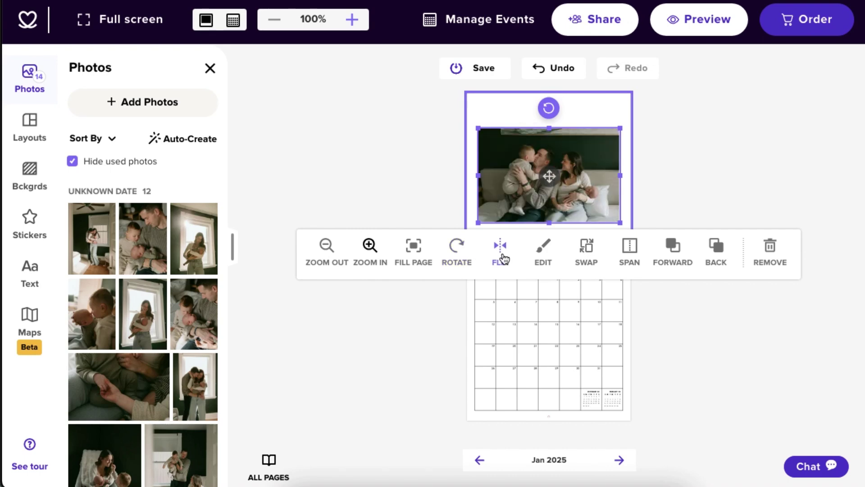
left_click(504, 258)
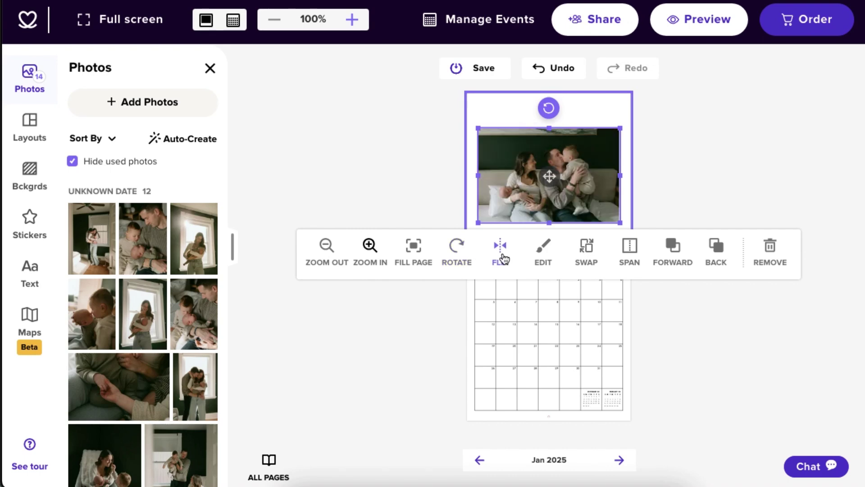
left_click(544, 256)
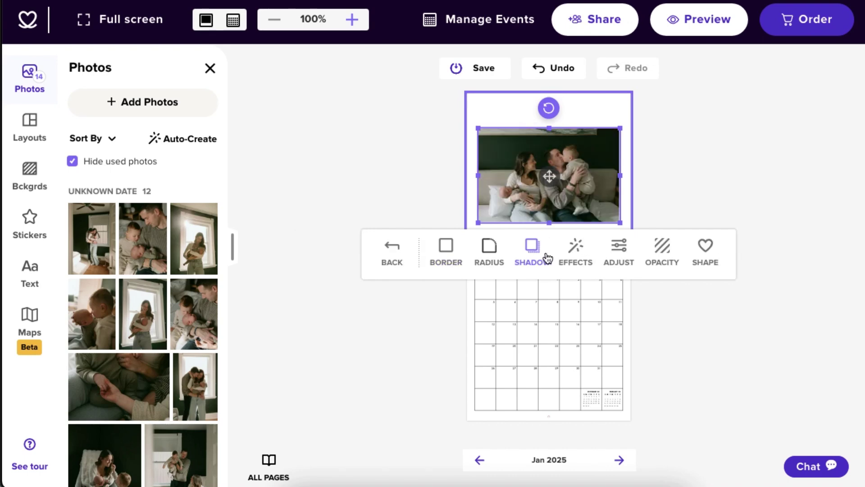
Step: Thicken the photo border to 8, view border colours, and try then cancel a drop shadow
left_click(446, 252)
left_click_drag(398, 247, 444, 247)
left_click(519, 254)
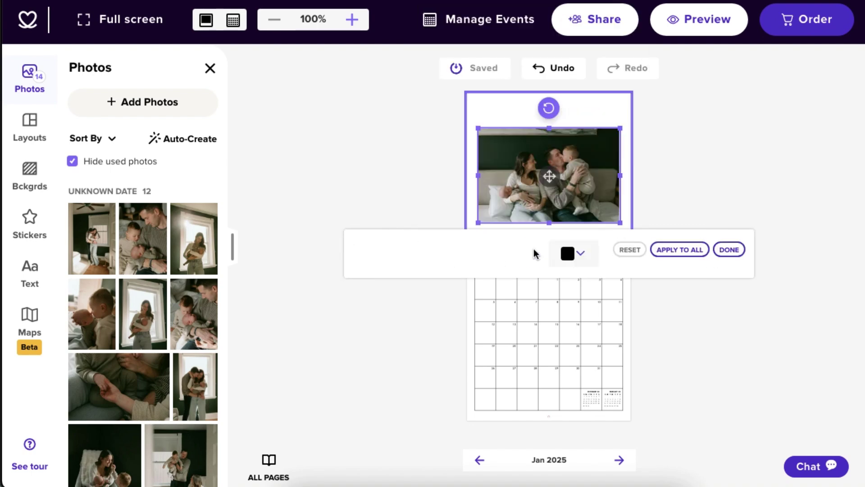
left_click(516, 256)
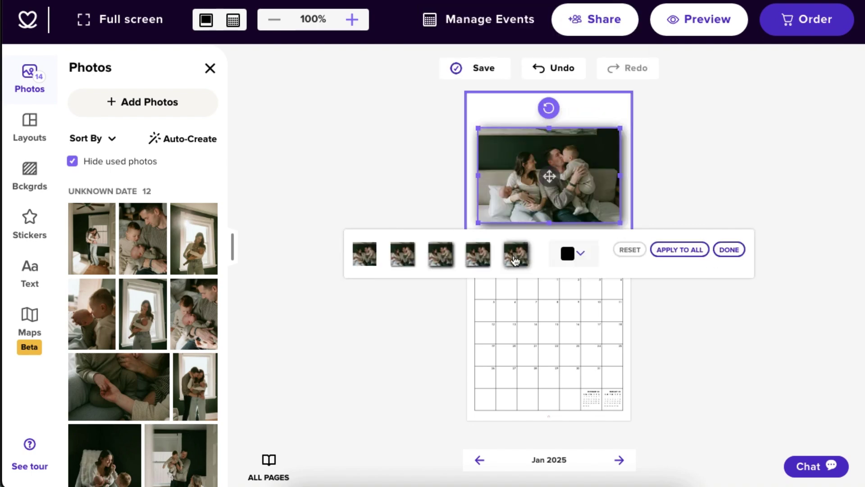
key("Escape")
Step: Try the 80s effect, then brightness 100, saturation -100 and higher contrast
left_click(573, 247)
left_click(547, 247)
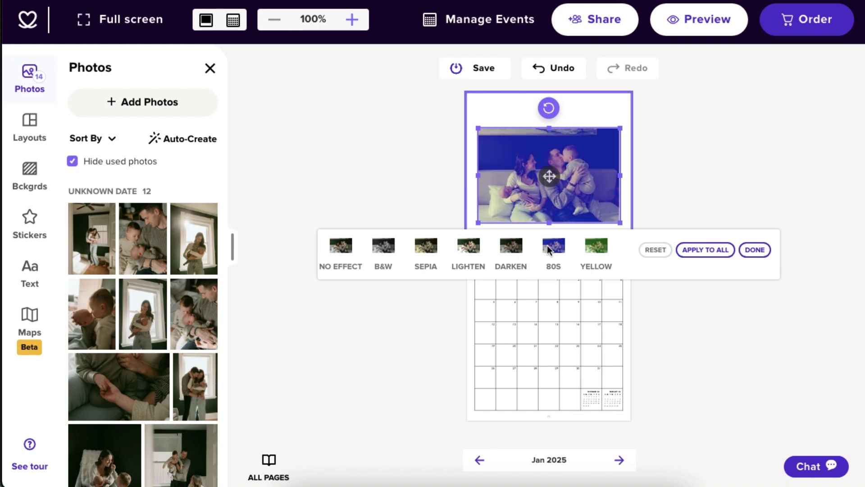
key("Escape")
left_click(615, 247)
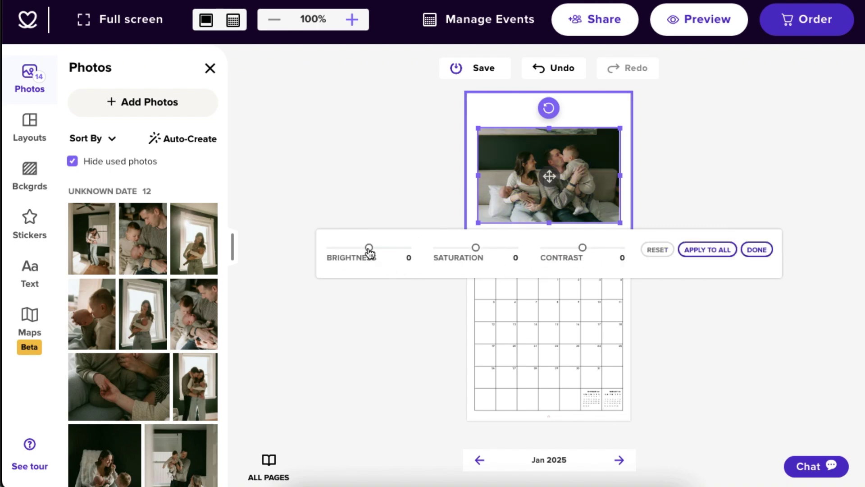
left_click_drag(368, 248, 409, 248)
left_click_drag(476, 247, 436, 247)
left_click_drag(583, 248, 600, 247)
left_click(755, 250)
Step: Check the opacity control and reshape the photo frame into a circle
left_click(658, 247)
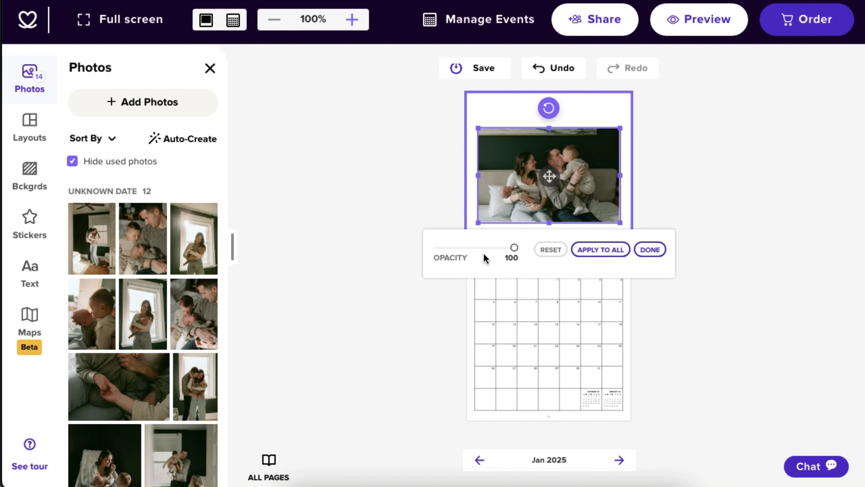
left_click(650, 250)
left_click(705, 248)
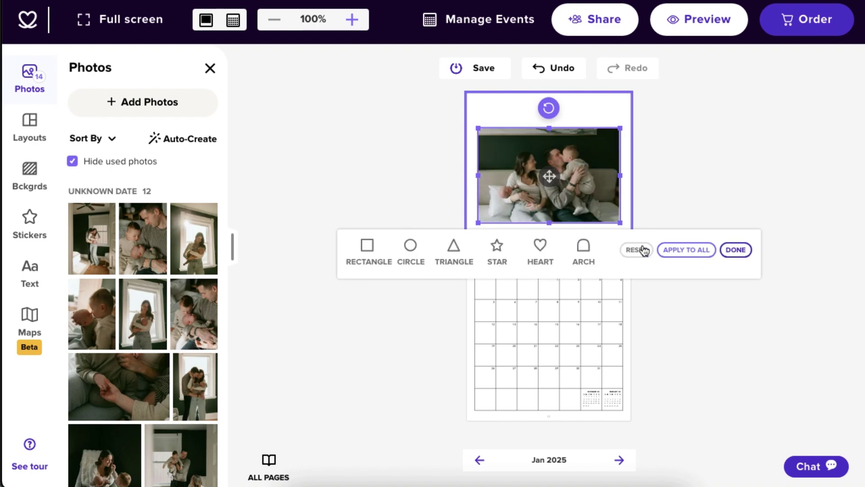
left_click(583, 248)
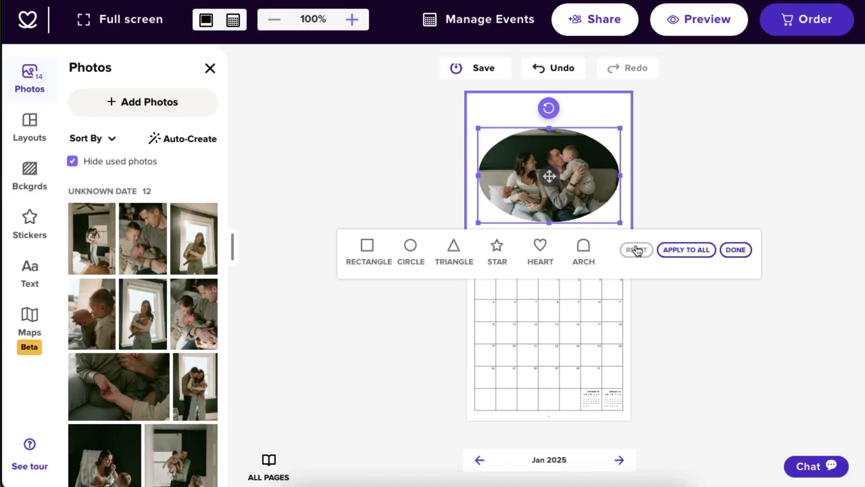
Step: Reset the frame to a rectangle, swap with the small photo, and test forward/back ordering
left_click(640, 251)
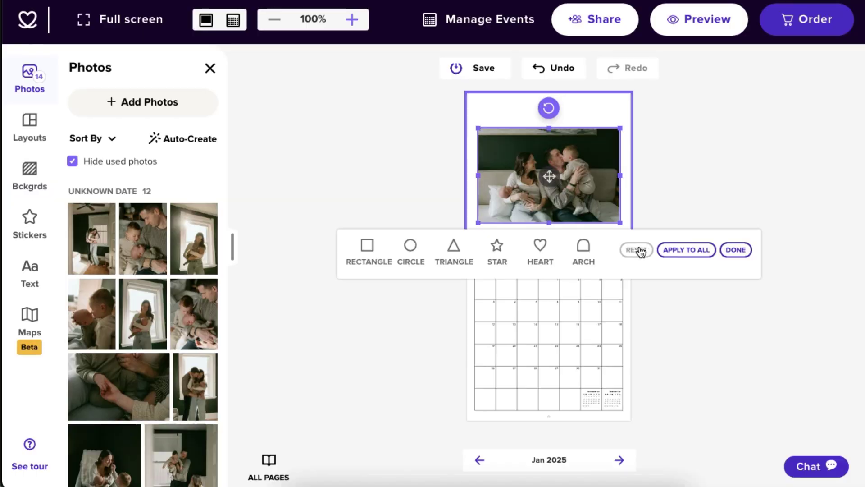
left_click(601, 247)
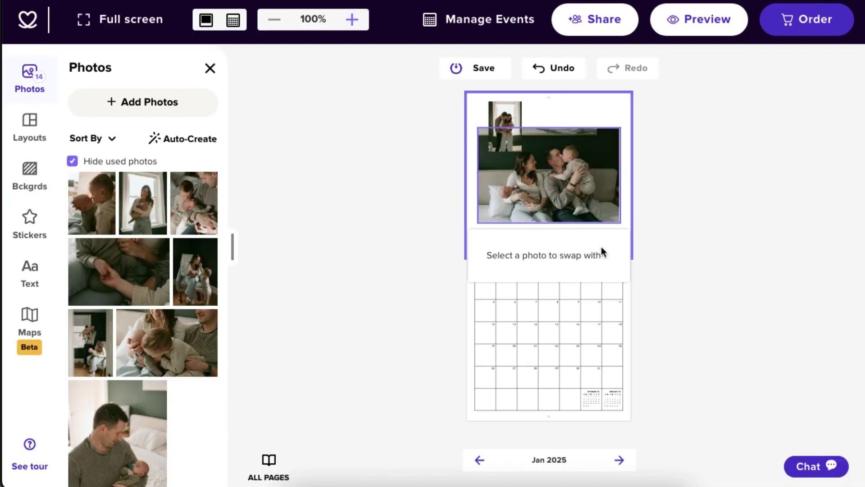
left_click(512, 114)
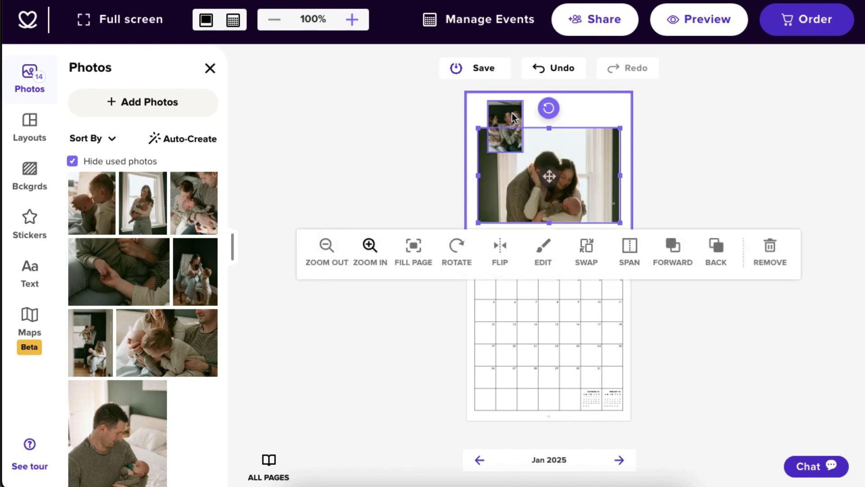
left_click(669, 267)
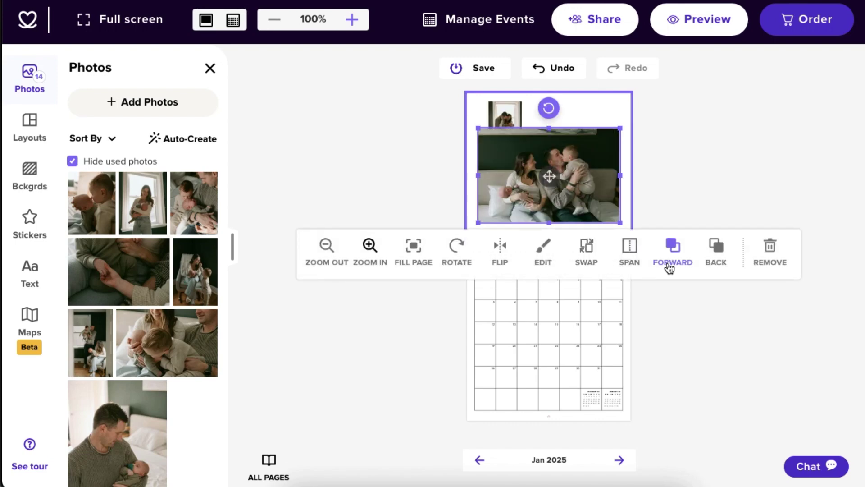
left_click(723, 254)
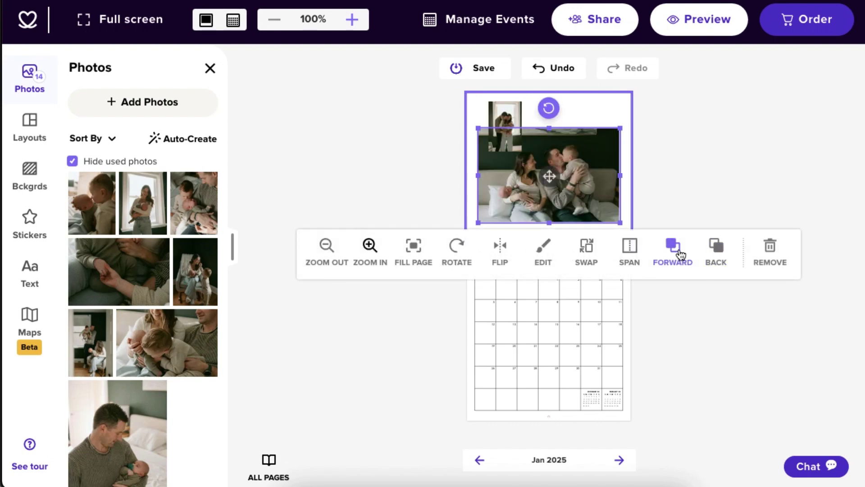
left_click(676, 253)
left_click(716, 256)
Step: Remove the small photo at the page top and its empty placeholder
left_click(508, 117)
left_click(724, 178)
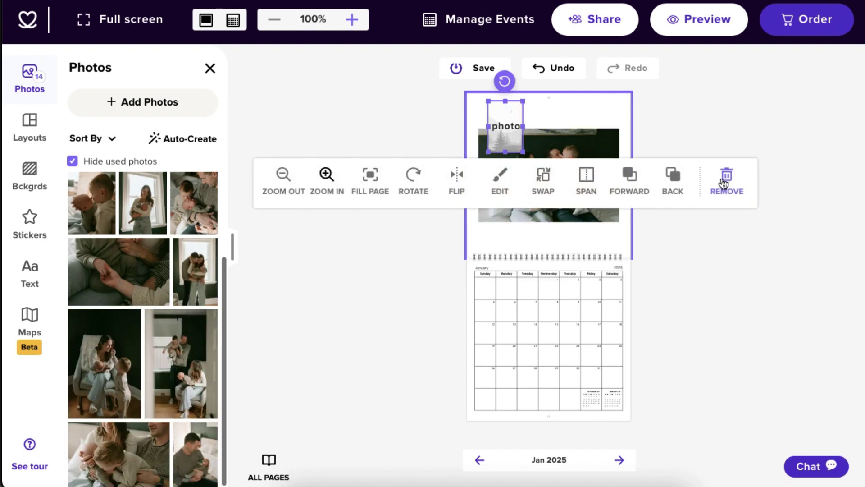
left_click(723, 182)
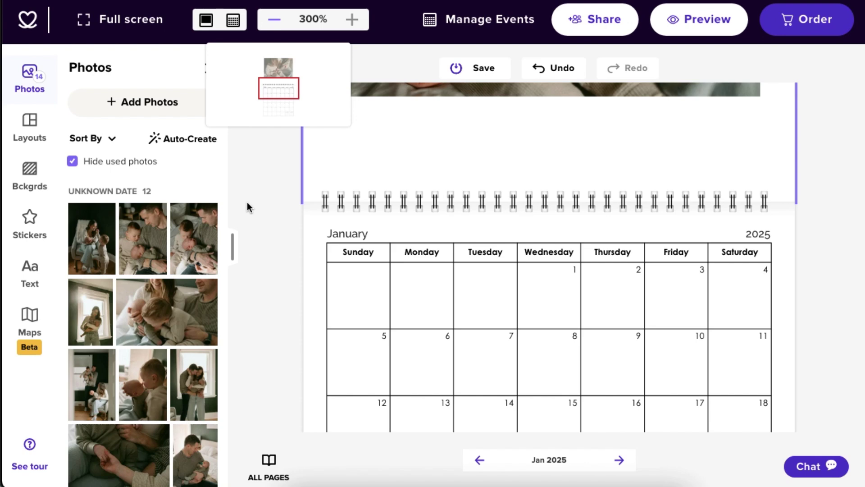
Step: Try size 16 and blue on the January heading, undo it, and show the Text tools
left_click(345, 233)
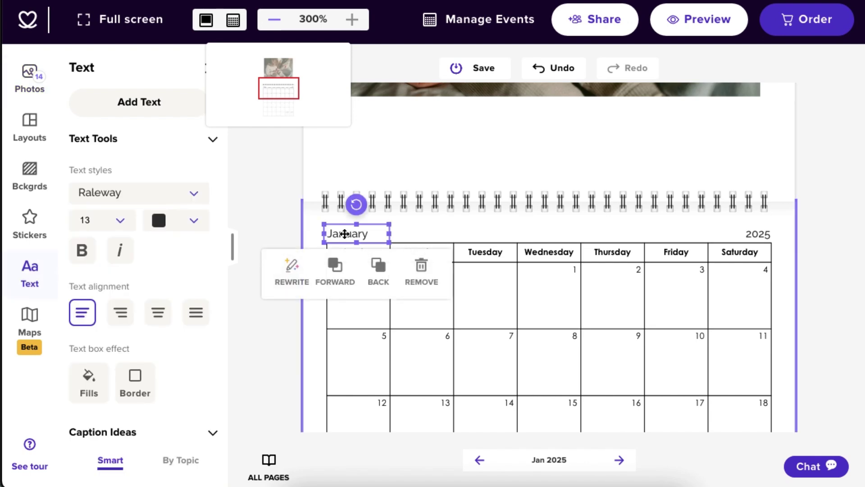
left_click(207, 197)
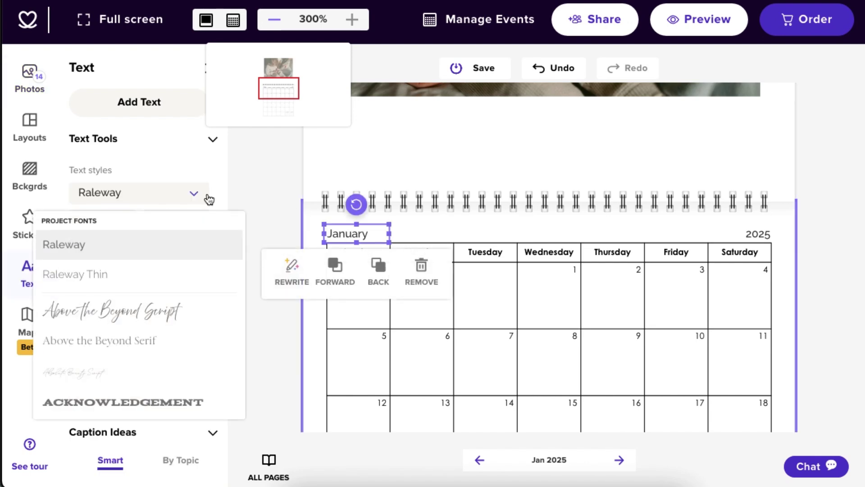
left_click(208, 197)
left_click(128, 223)
left_click(98, 375)
left_click(199, 222)
left_click(204, 356)
left_click(259, 303)
key("ctrl+z")
key("ctrl+z")
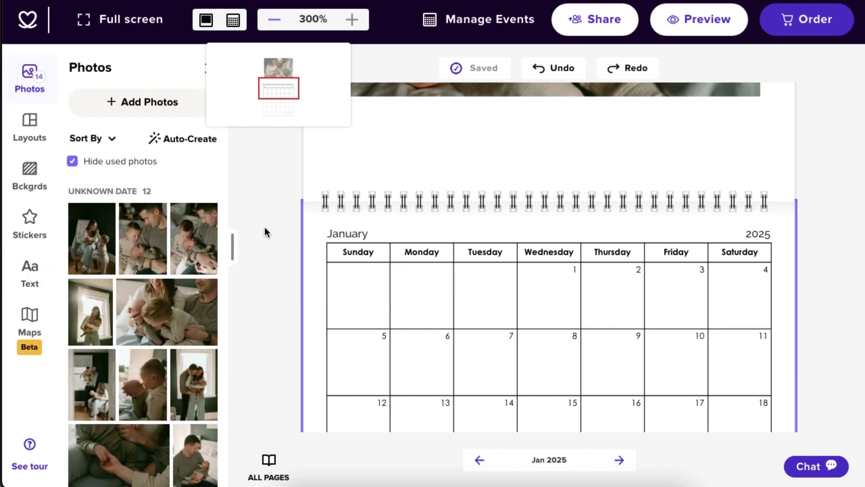
left_click(40, 278)
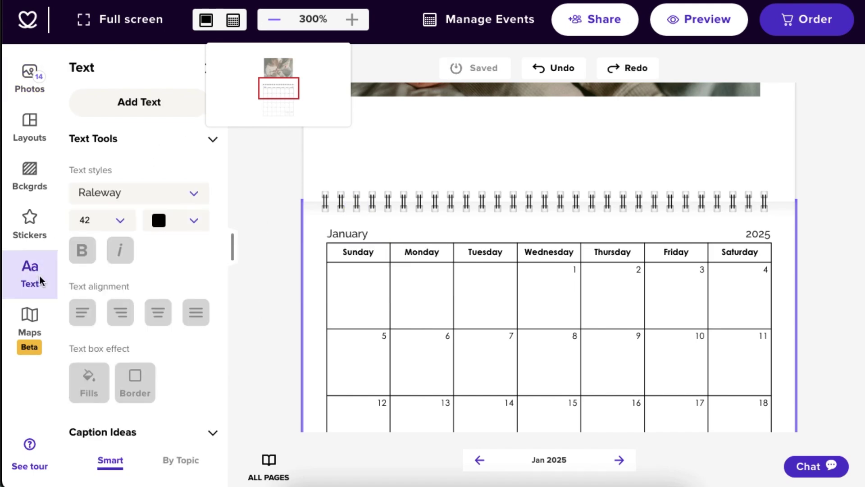
Step: Add a new text box and try then undo a suggested caption
left_click(149, 113)
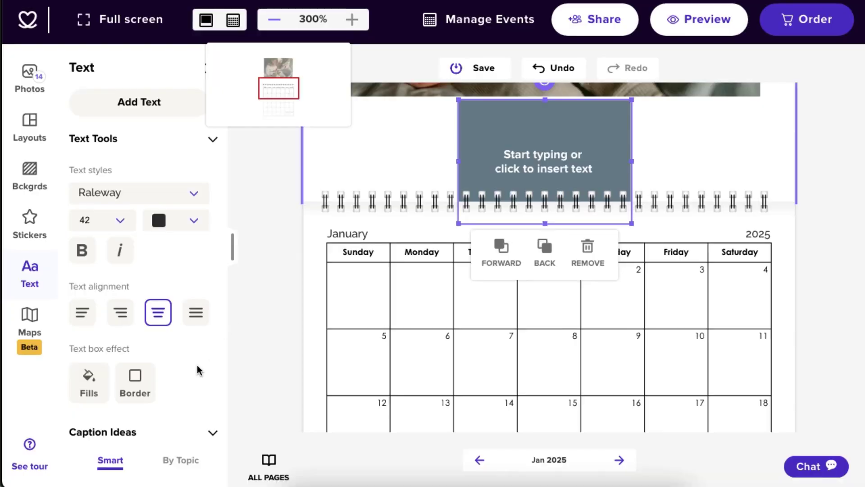
scroll(192, 375, "down", 3)
scroll(193, 373, "down", 3)
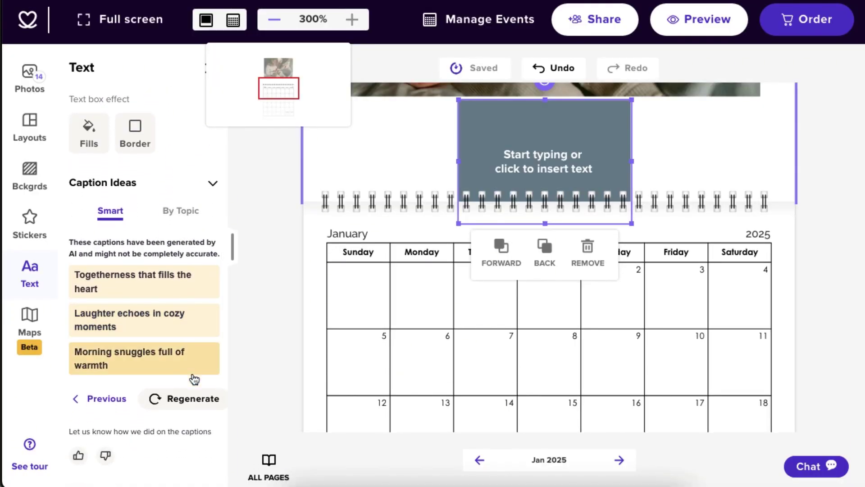
left_click(187, 290)
key("ctrl+z")
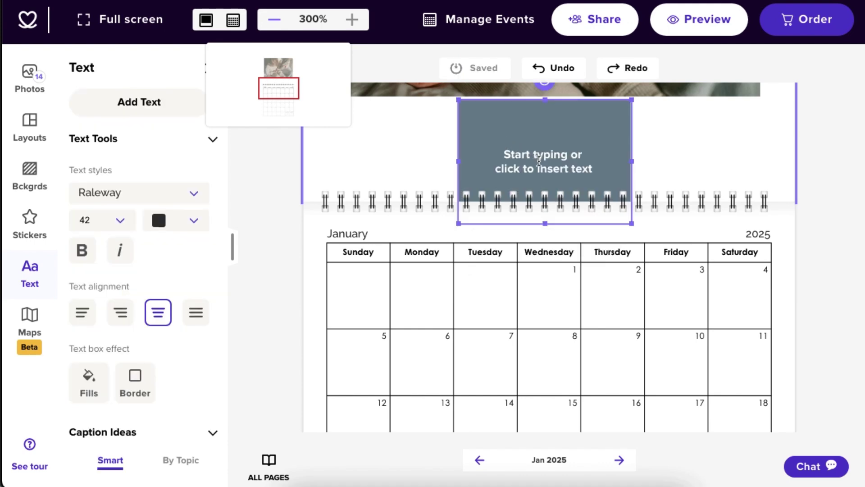
Step: Type 'family memories' in the box and position it above the calendar grid
left_click(506, 147)
type("family memories")
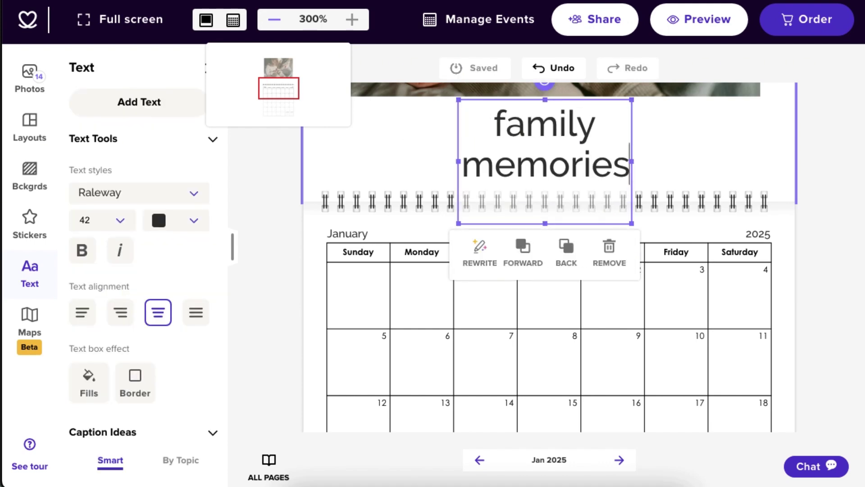
left_click(819, 157)
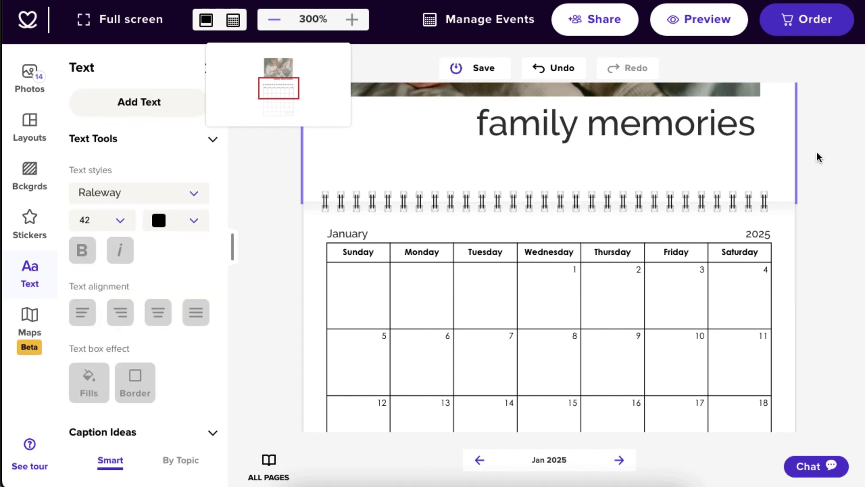
left_click(686, 130)
left_click_drag(684, 125, 680, 155)
left_click_drag(679, 148, 619, 130)
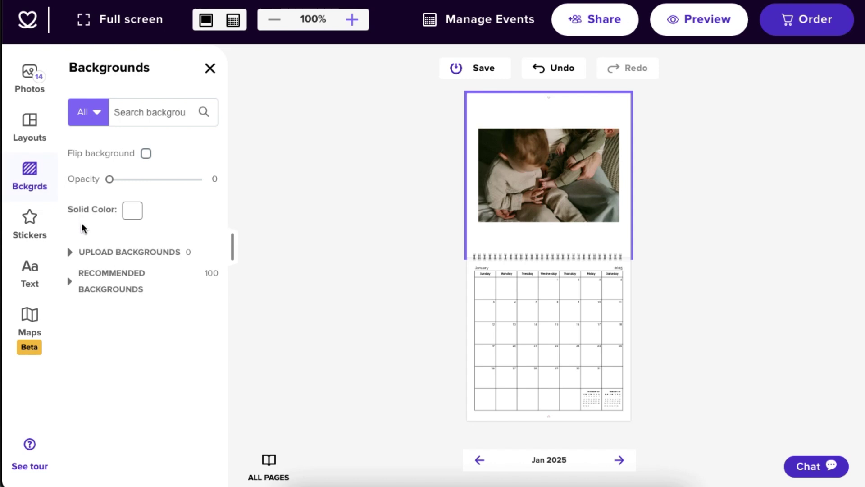
Step: Try the light-grey textured background, then a solid tan page background
left_click(71, 253)
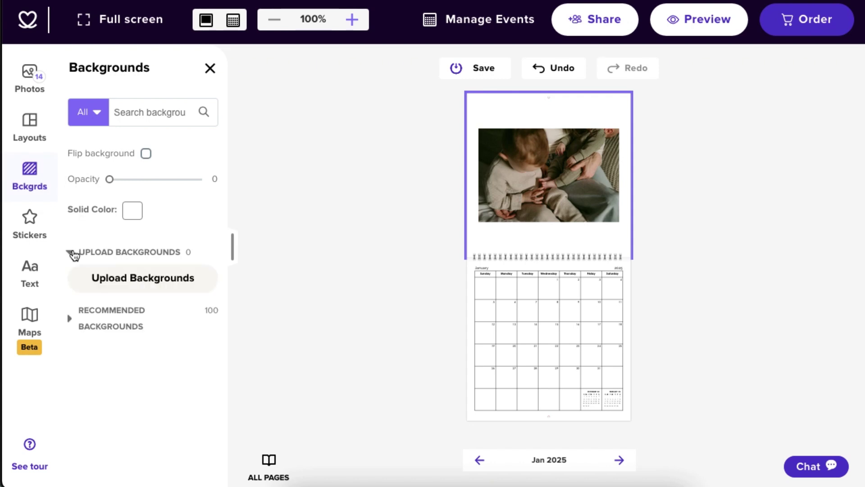
left_click(141, 120)
left_click(68, 328)
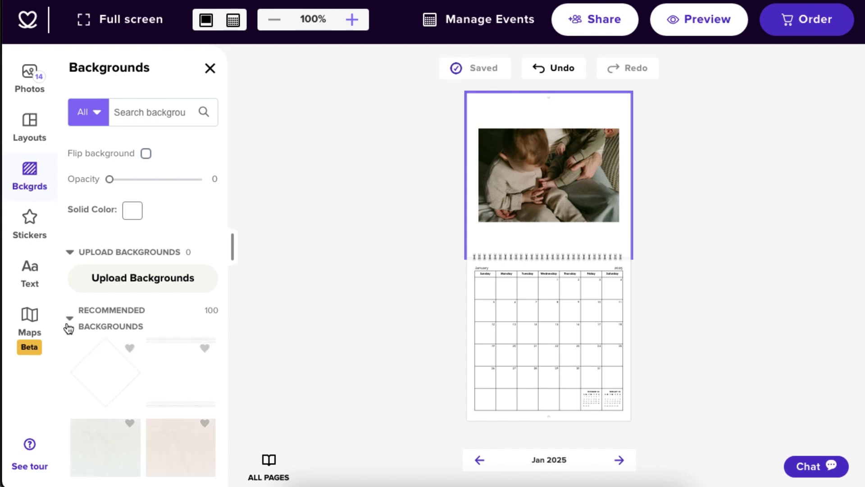
left_click(110, 456)
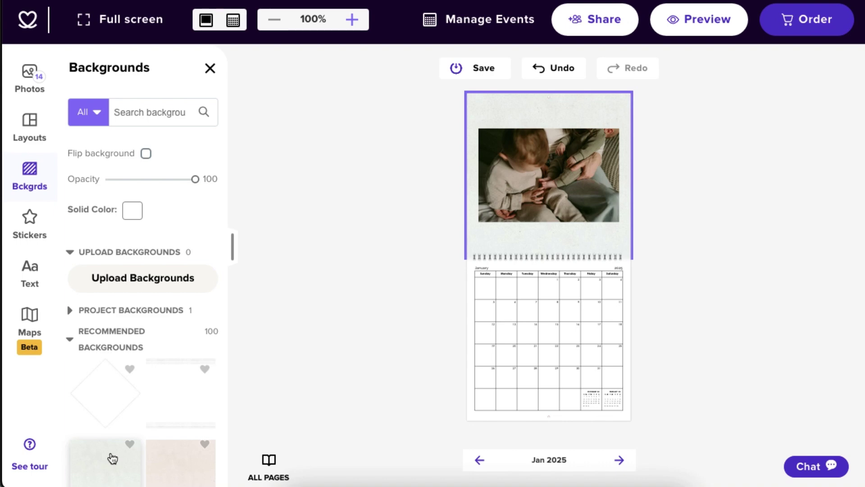
left_click(137, 216)
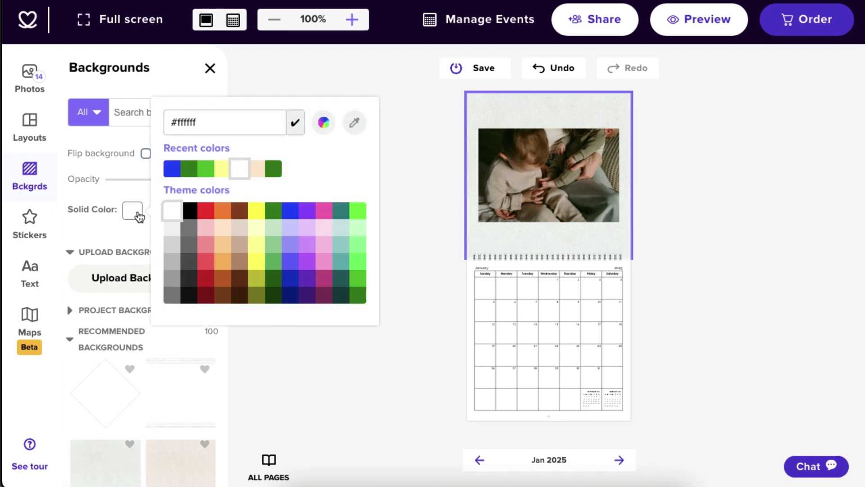
left_click(243, 247)
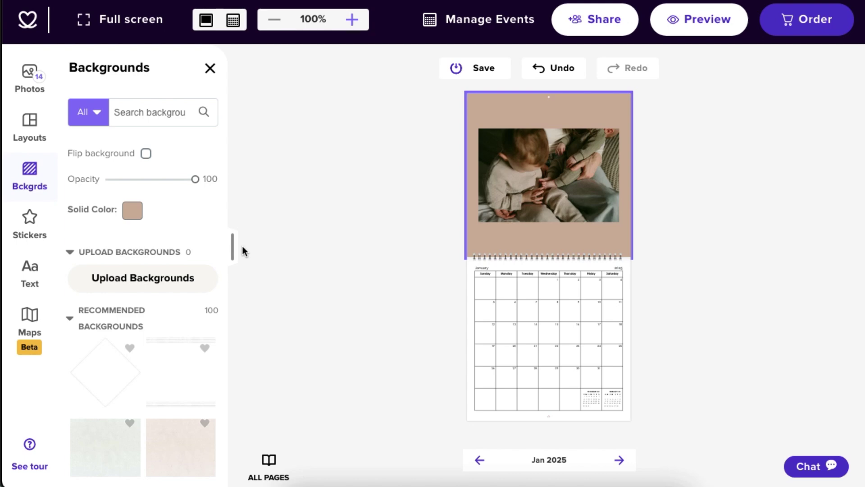
Step: Search backgrounds for 'red', try then undo the red floral pattern, and open Upload Backgrounds
left_click(97, 115)
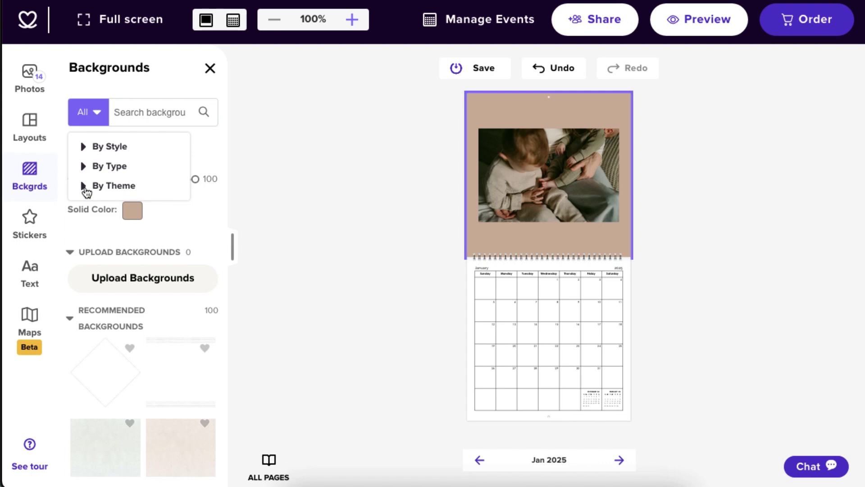
left_click(148, 112)
type("red")
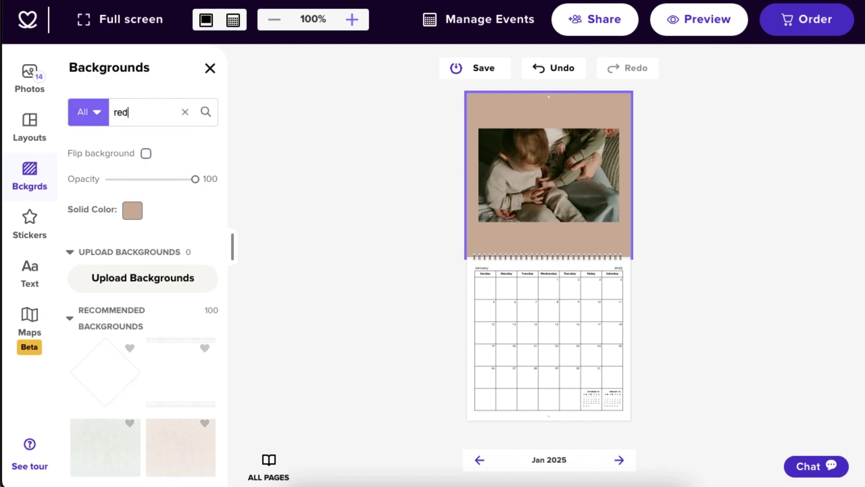
key("Return")
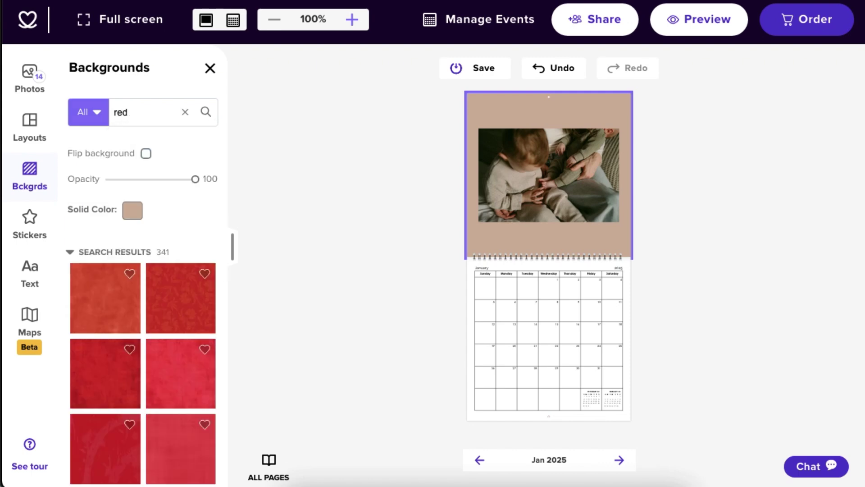
left_click(181, 310)
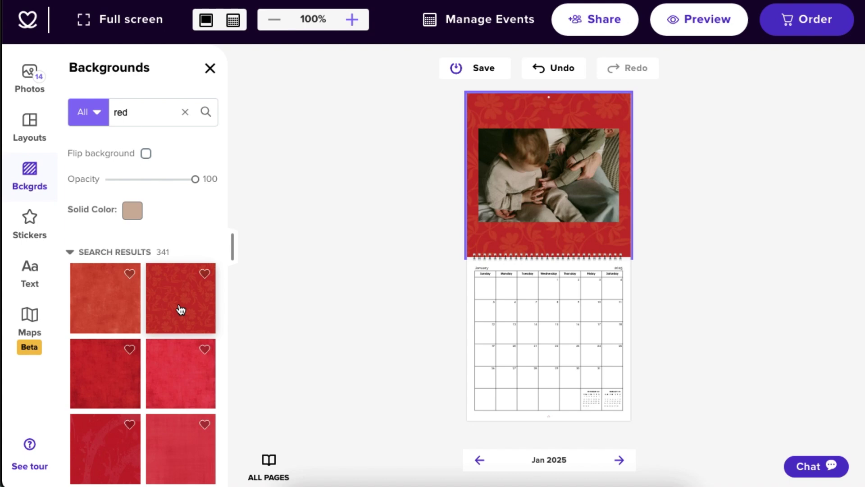
key("ctrl+z")
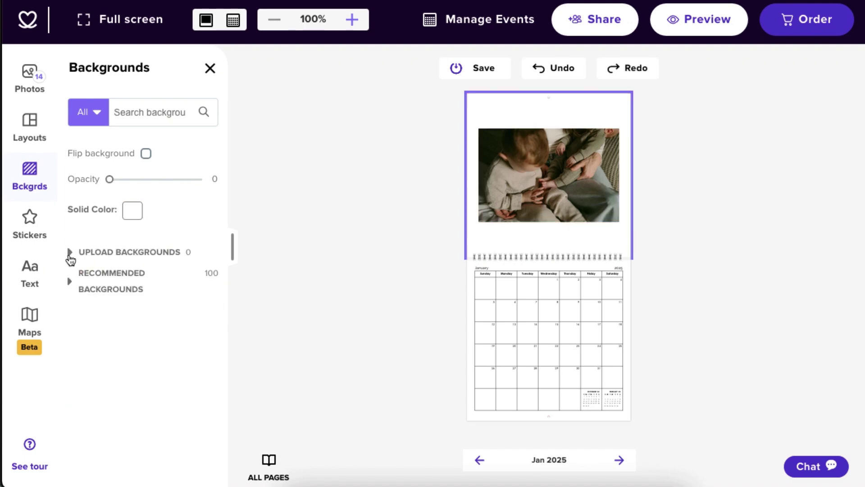
left_click(69, 253)
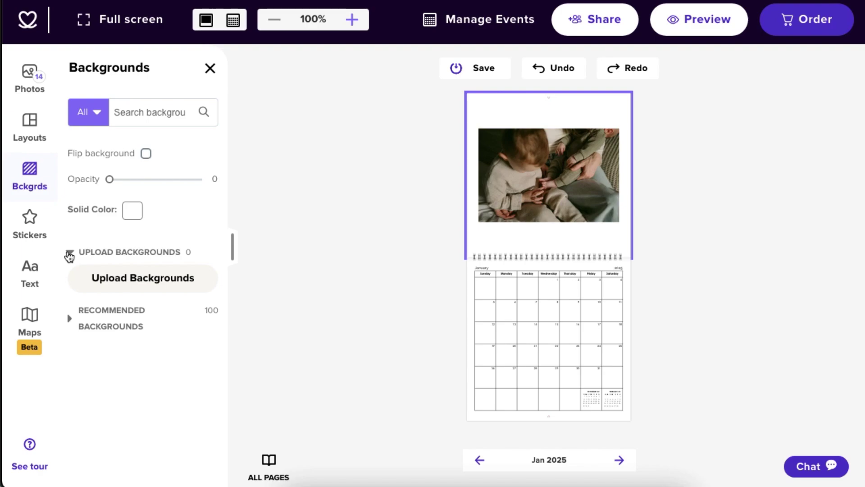
left_click(132, 279)
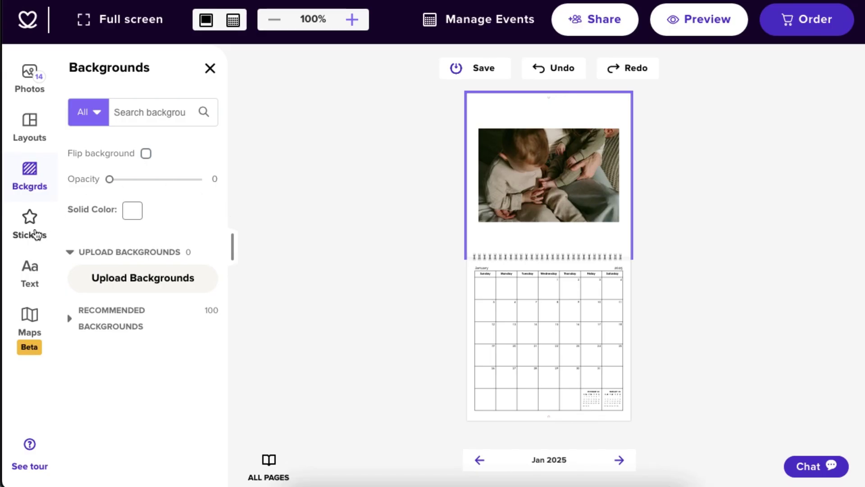
Step: Open the sticker library and browse to the Recommended Stickers section
left_click(34, 222)
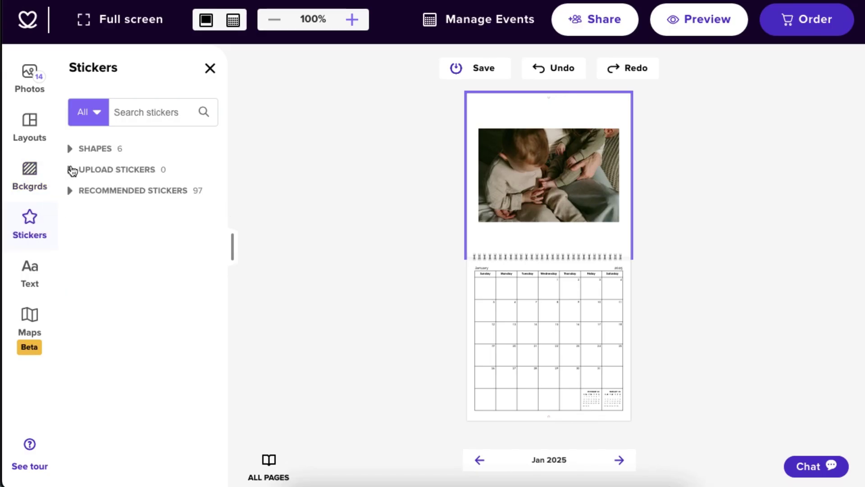
left_click(70, 170)
left_click(145, 109)
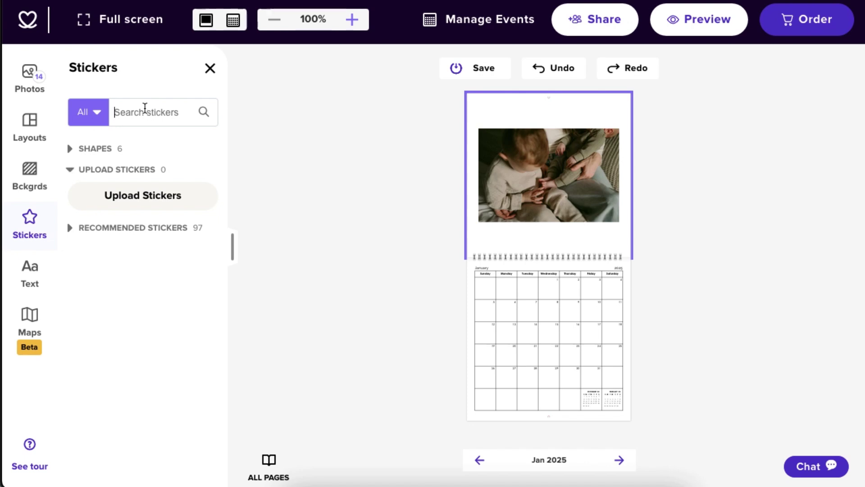
left_click(70, 229)
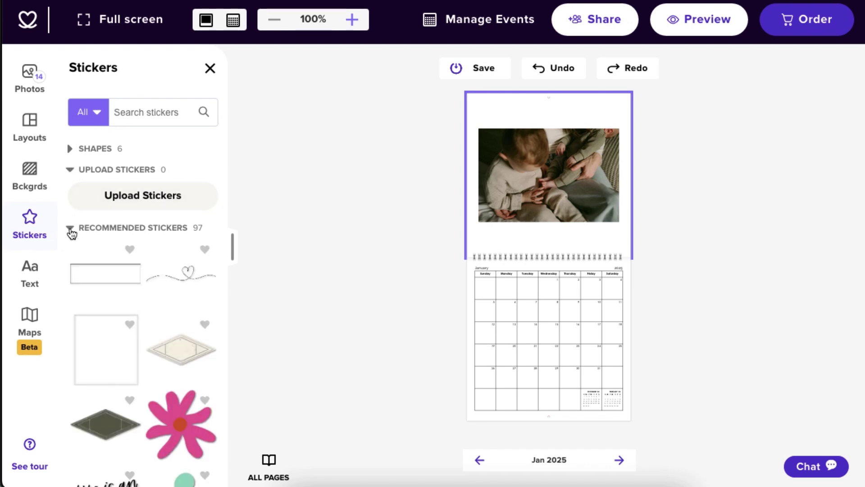
Step: Place the blue watercolour cloud sticker over the photo's lower-left corner and shrink it
left_click(352, 19)
scroll(165, 443, "down", 5)
left_click_drag(165, 443, 434, 212)
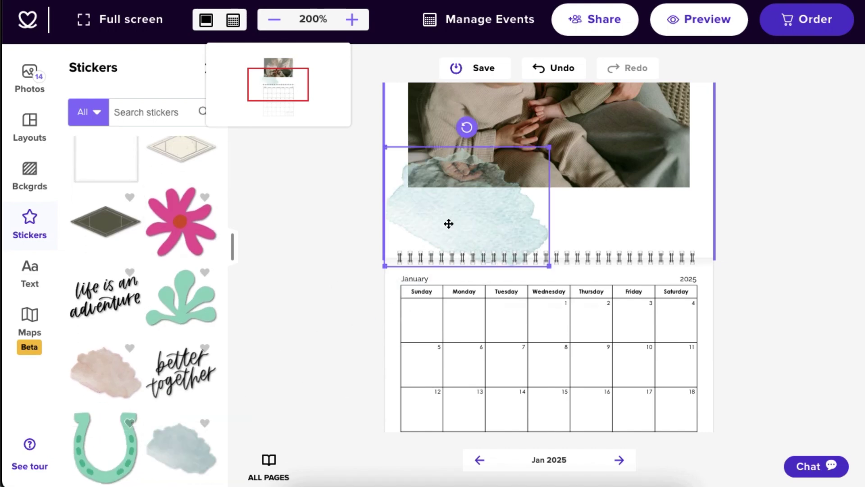
left_click_drag(547, 266, 497, 228)
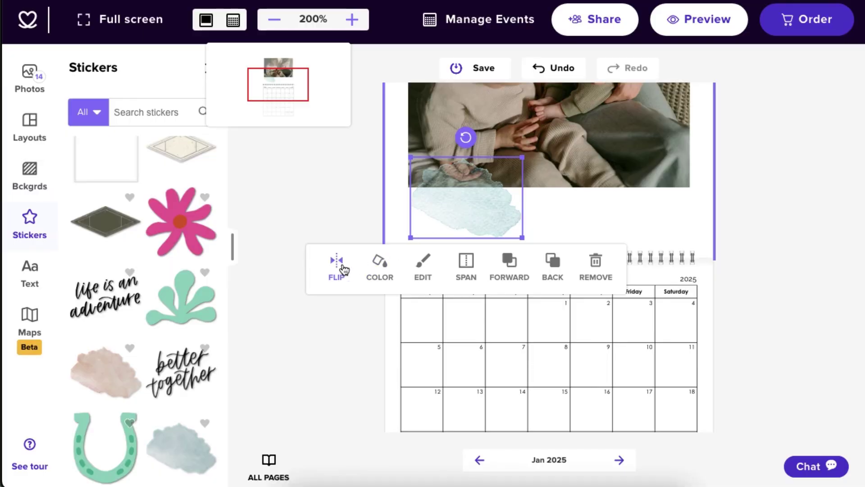
Step: Flip the cloud sticker, tint it pink, add a strong drop shadow, and try the Lighten effect
left_click(341, 267)
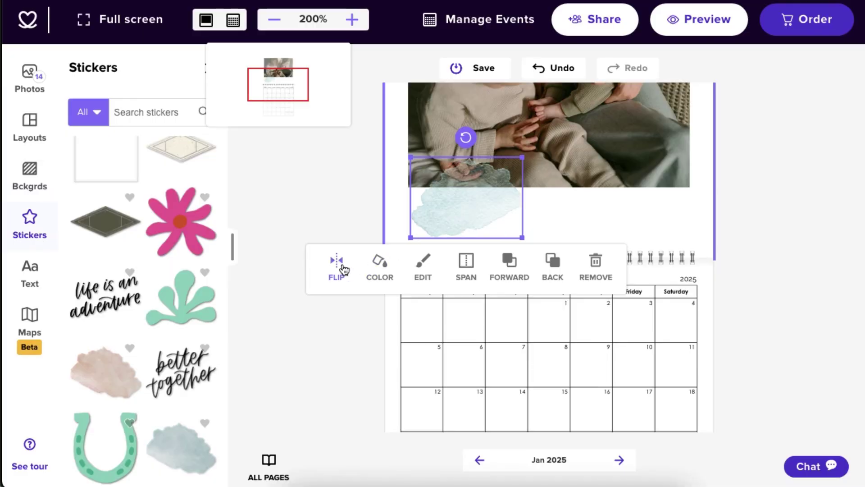
left_click(378, 270)
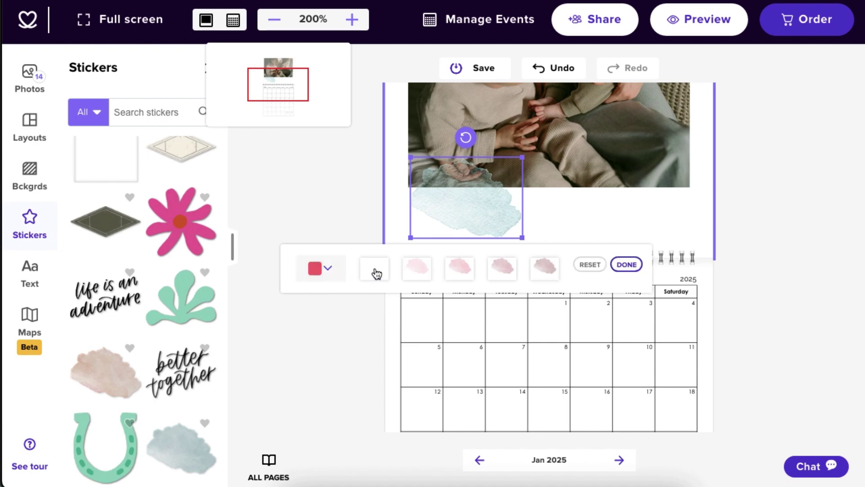
left_click(417, 269)
left_click(427, 268)
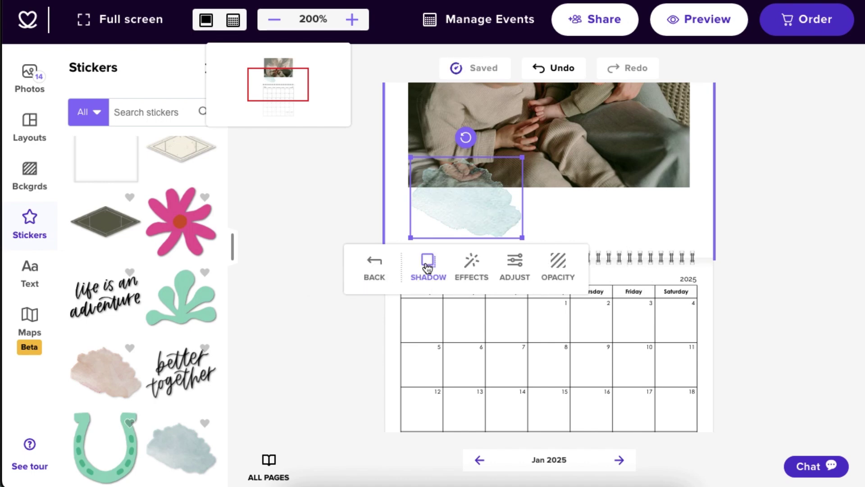
left_click(428, 268)
left_click(464, 272)
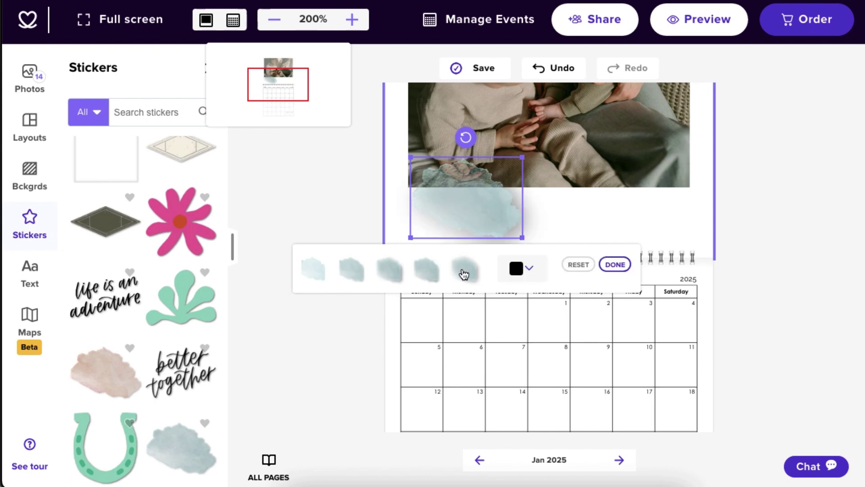
left_click(615, 264)
left_click(464, 274)
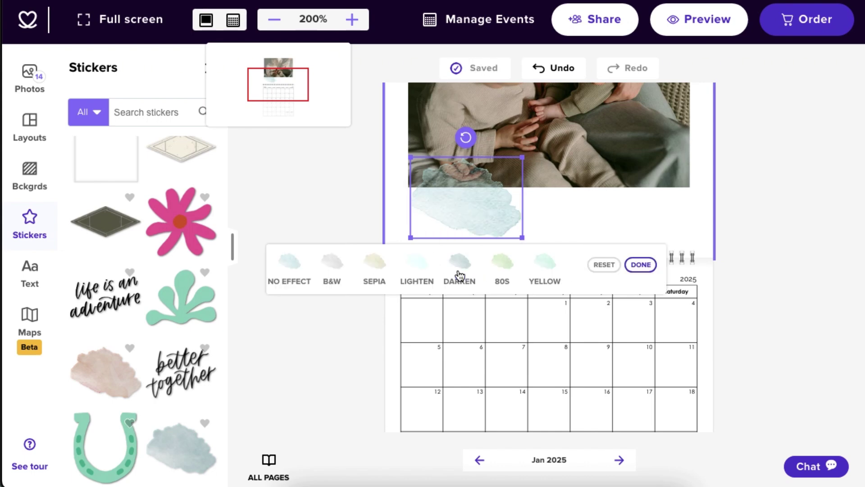
left_click(415, 267)
left_click(416, 265)
Step: Test brightness and saturation at 100 and semi-transparency on the sticker, then revert both
left_click(512, 270)
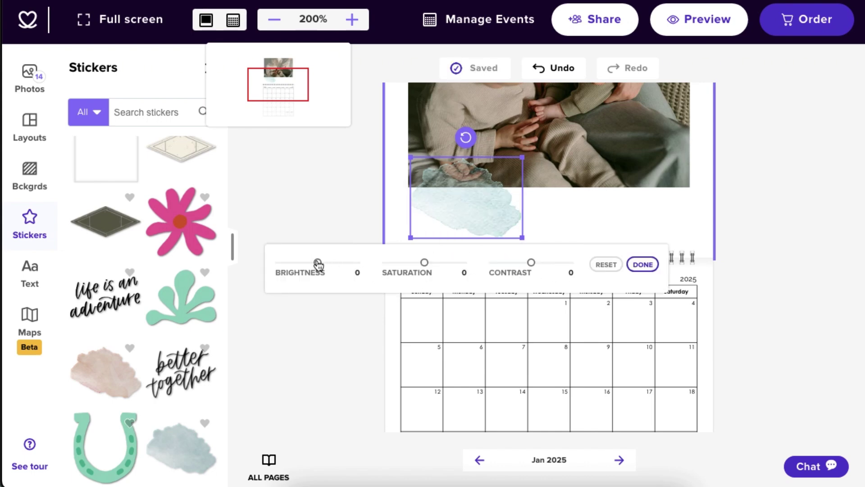
left_click_drag(318, 263, 356, 263)
left_click_drag(424, 262, 572, 265)
key("Escape")
left_click(559, 271)
left_click_drag(462, 262, 415, 264)
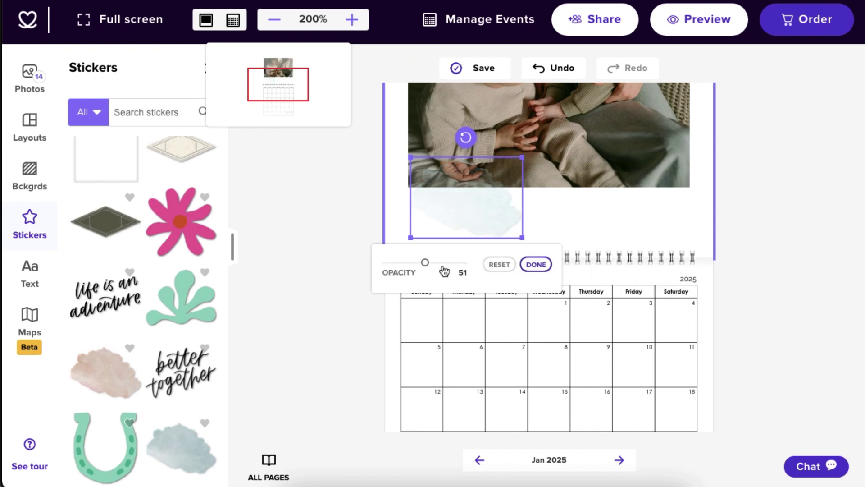
left_click(499, 265)
Step: Send the sticker behind the photo and forward again twice, then remove it
left_click(545, 270)
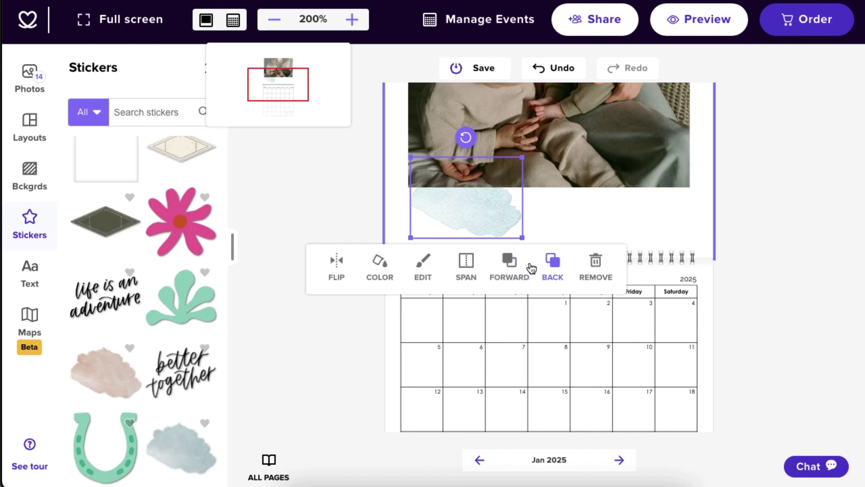
left_click(511, 266)
left_click(551, 266)
left_click(513, 269)
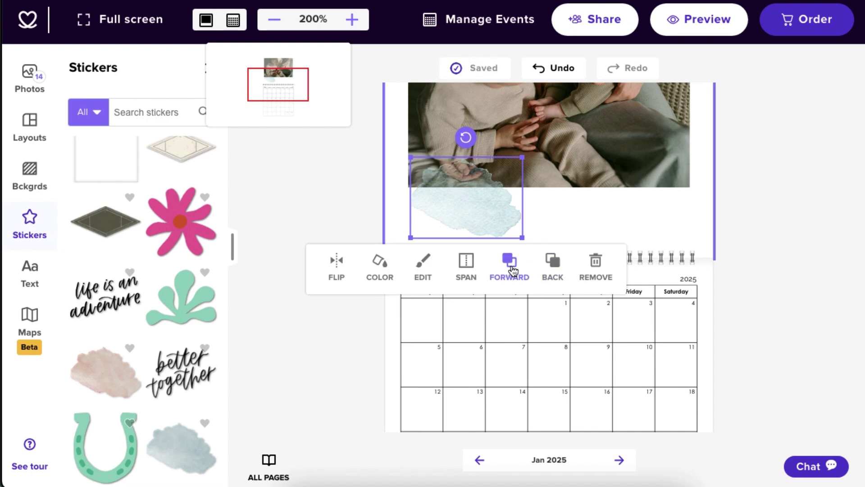
left_click(596, 266)
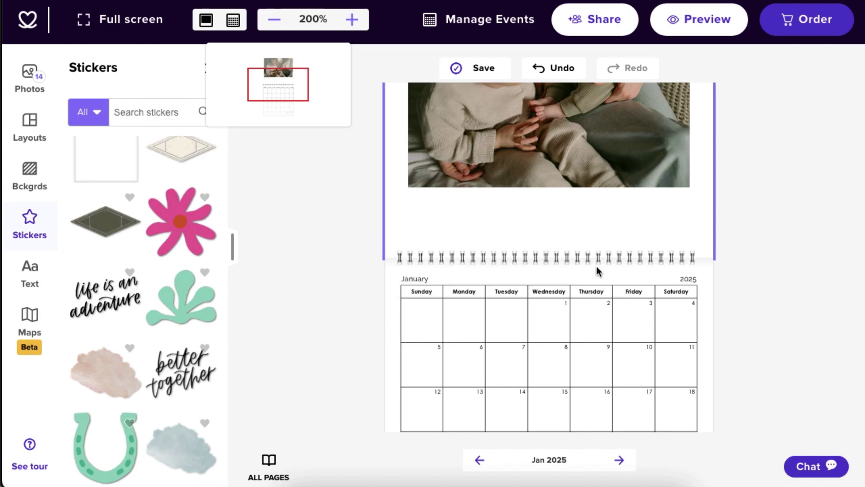
Step: Open the Upload Stickers dialog and switch to its Upload Stickers tab
left_click(125, 198)
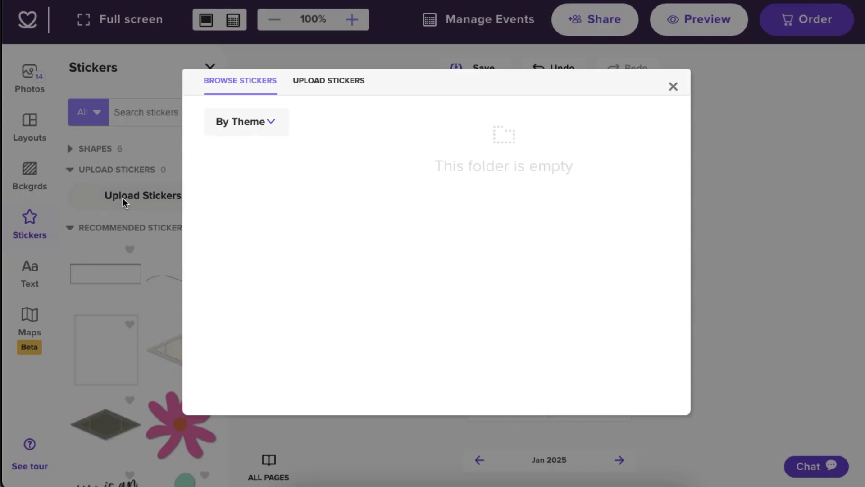
left_click(331, 84)
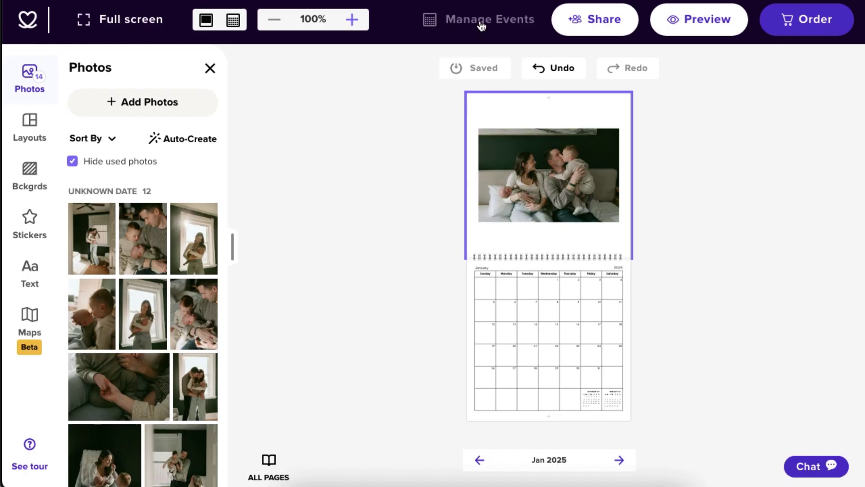
Step: Check the holidays list, add a birthday event on January 17, delete it, and click Update
left_click(480, 20)
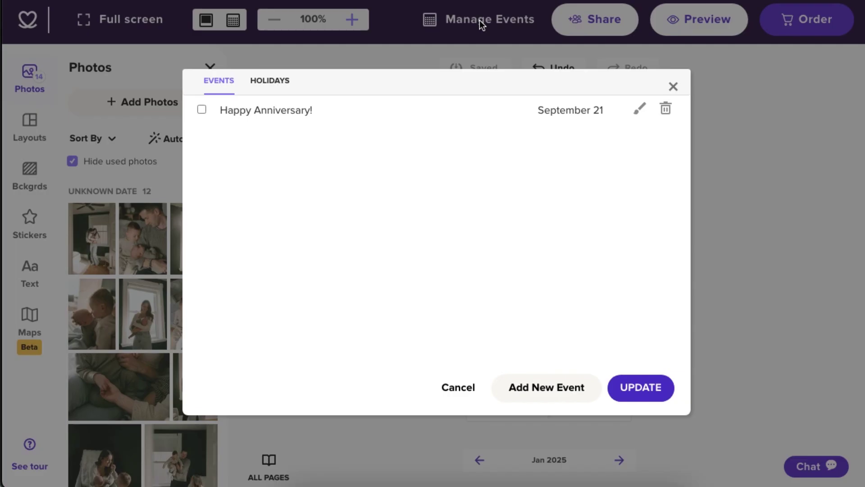
left_click(277, 87)
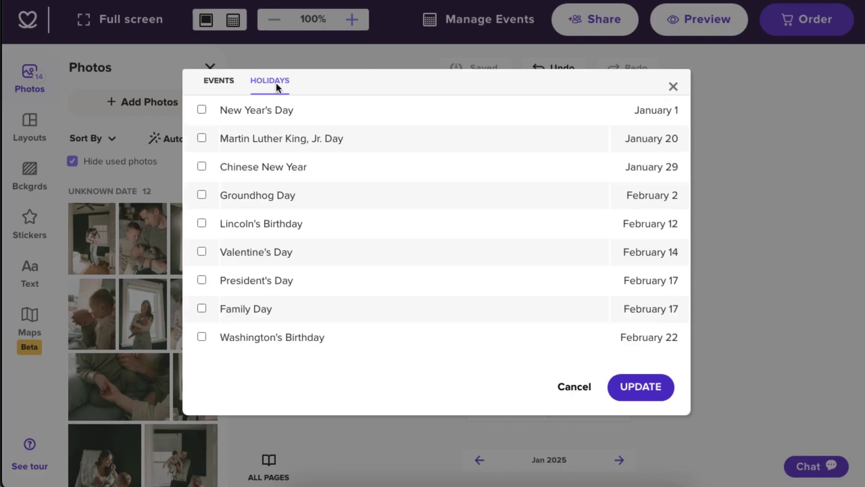
left_click(218, 81)
left_click(533, 387)
type("Calvin's Birthday!")
left_click(504, 251)
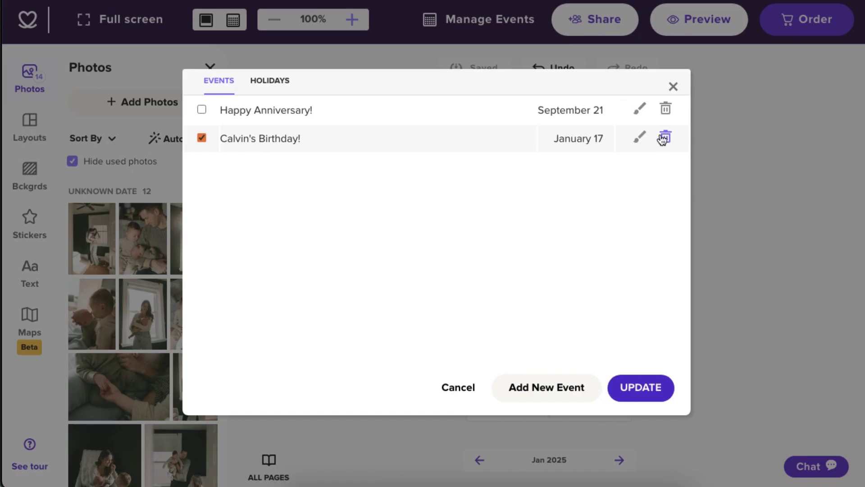
left_click(665, 139)
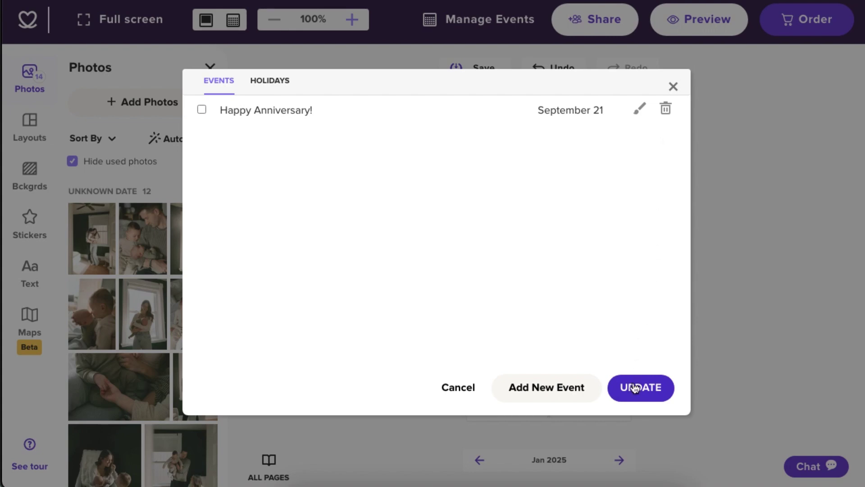
left_click(635, 387)
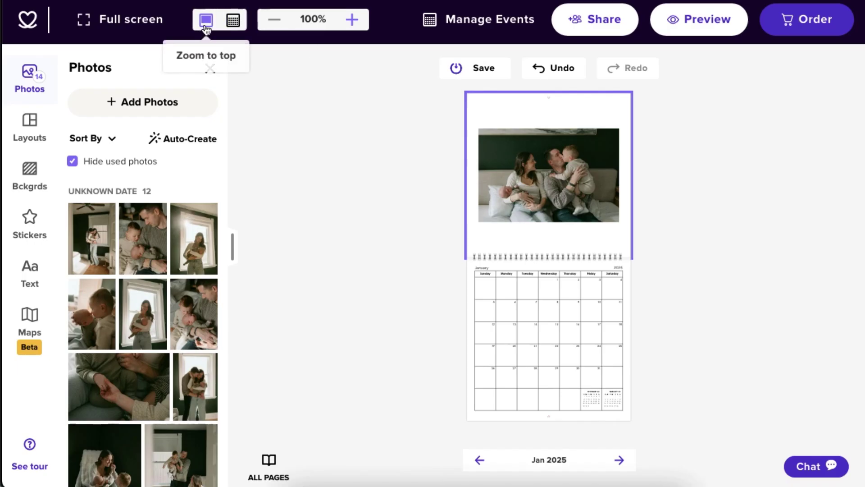
Step: Zoom into the January photo and calendar grid, pan the close-up, then reset to full view
left_click(206, 29)
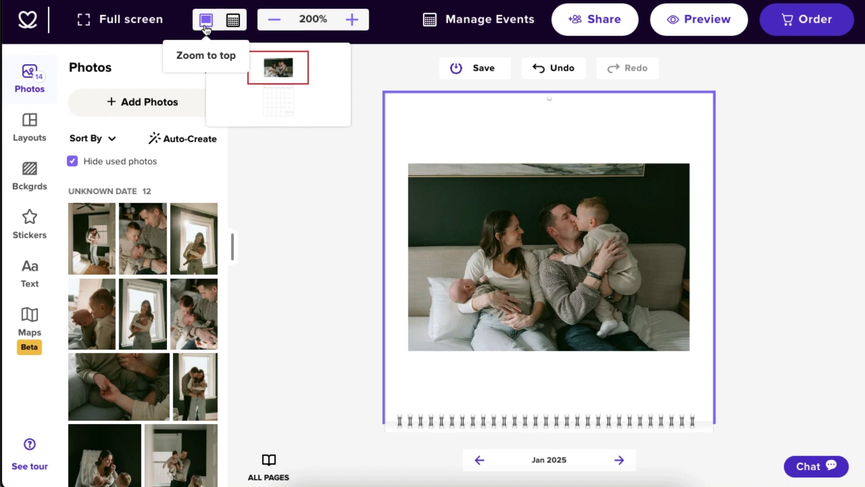
left_click(233, 21)
left_click(351, 19)
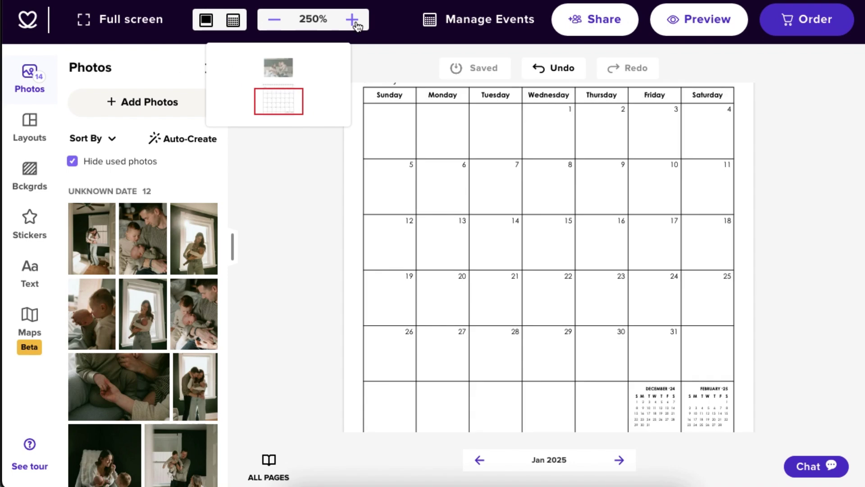
left_click_drag(286, 100, 286, 70)
key("ctrl+0")
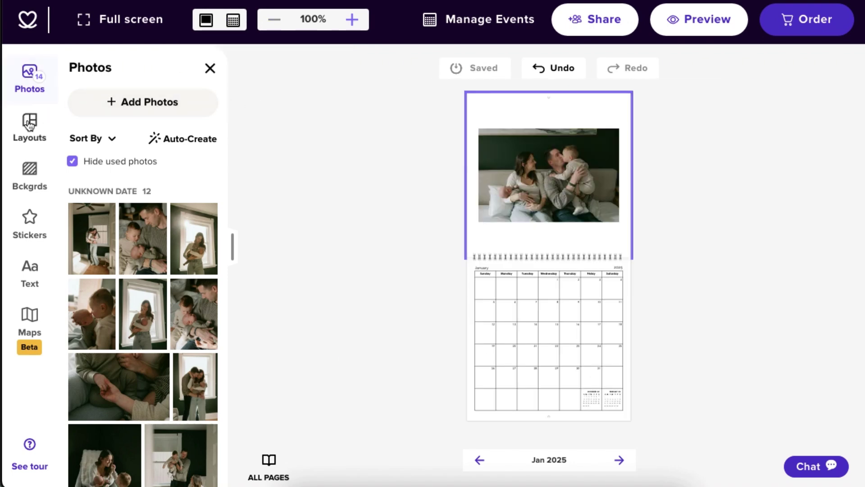
left_click(29, 123)
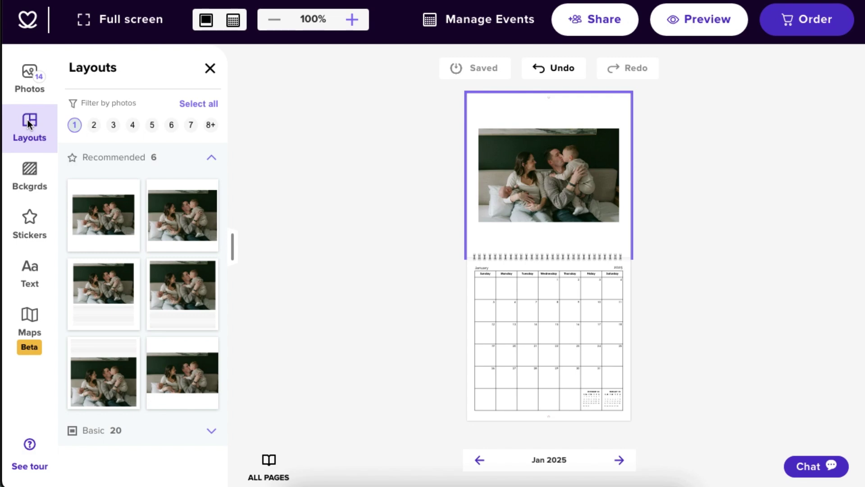
Step: Apply a two-photo layout to January, then undo back to the single-photo layout
left_click(94, 125)
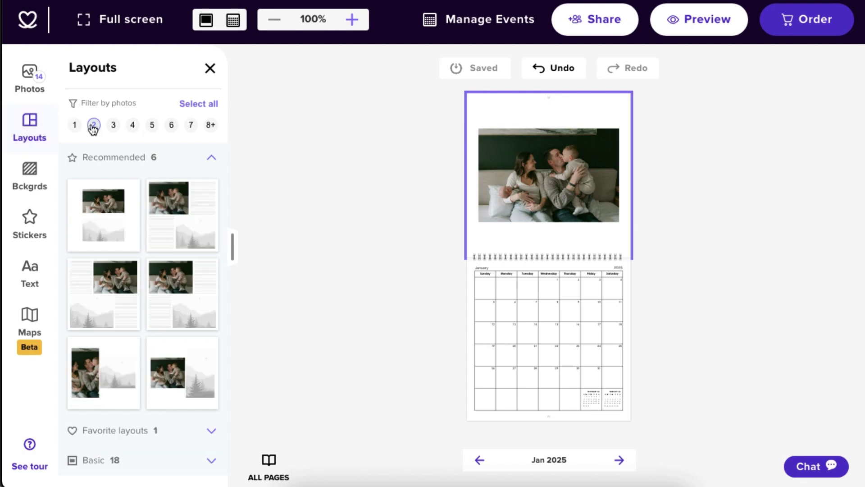
left_click(101, 224)
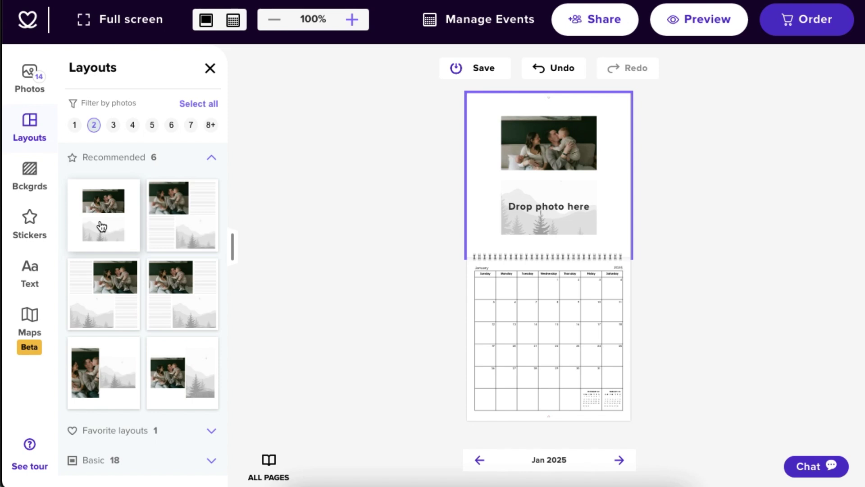
left_click(546, 75)
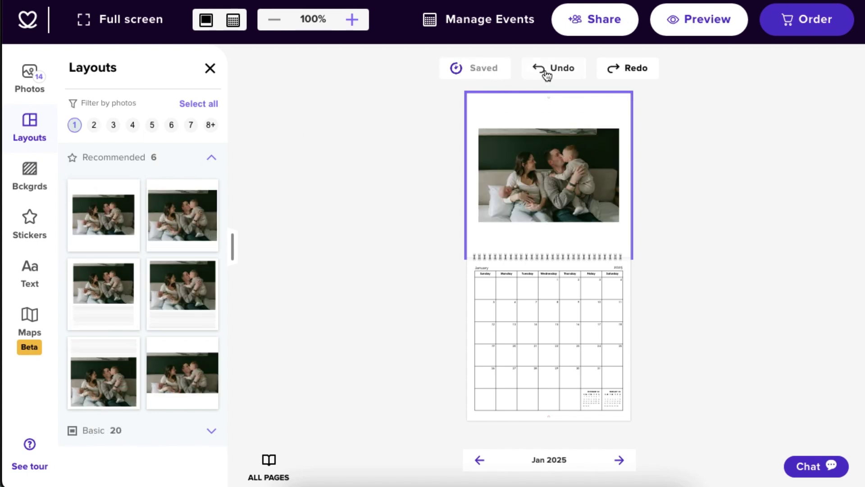
Step: Enlarge the January photo from its corner handle and check the calendar grid up close
left_click(479, 129)
left_click_drag(479, 129, 468, 111)
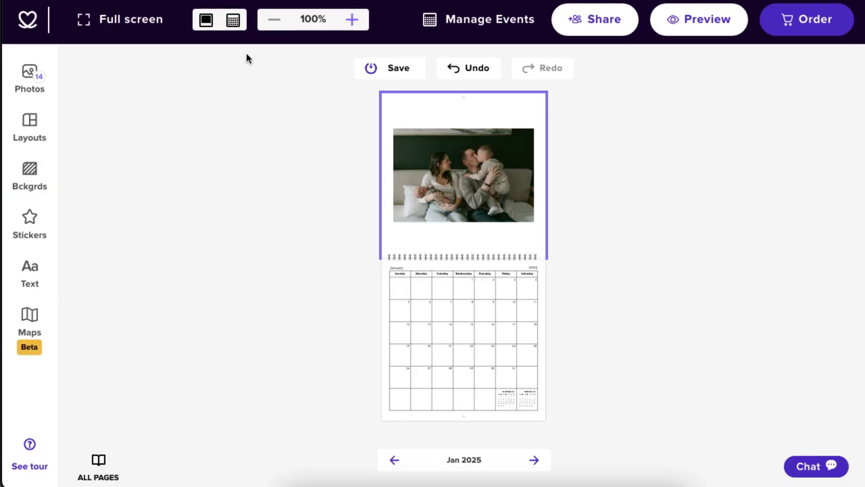
left_click(233, 20)
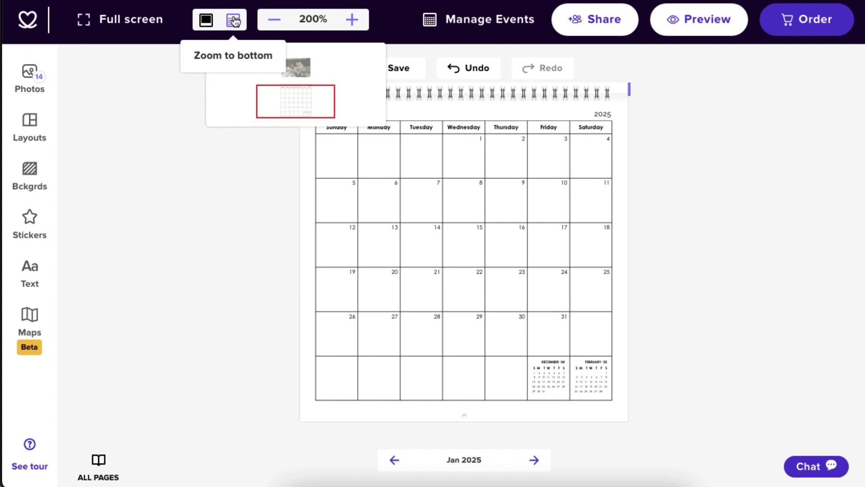
left_click(107, 463)
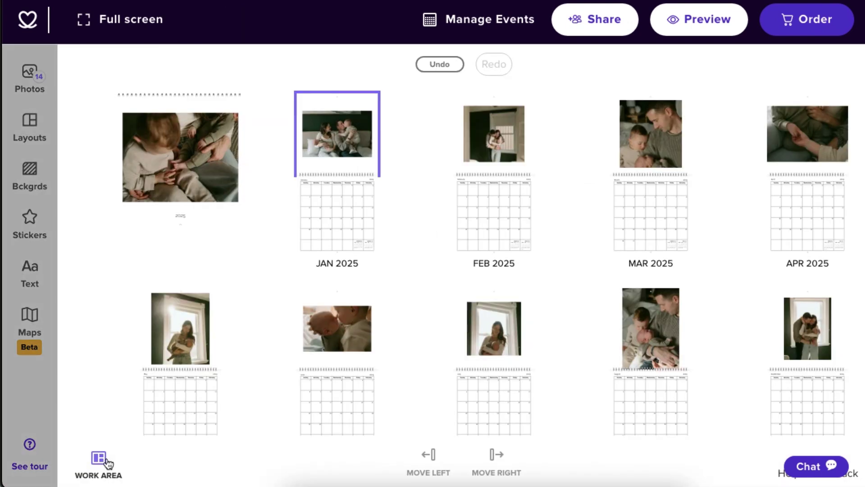
Step: Swap the February and June photos in All Pages, then return to editing Feb 2025
left_click(337, 329)
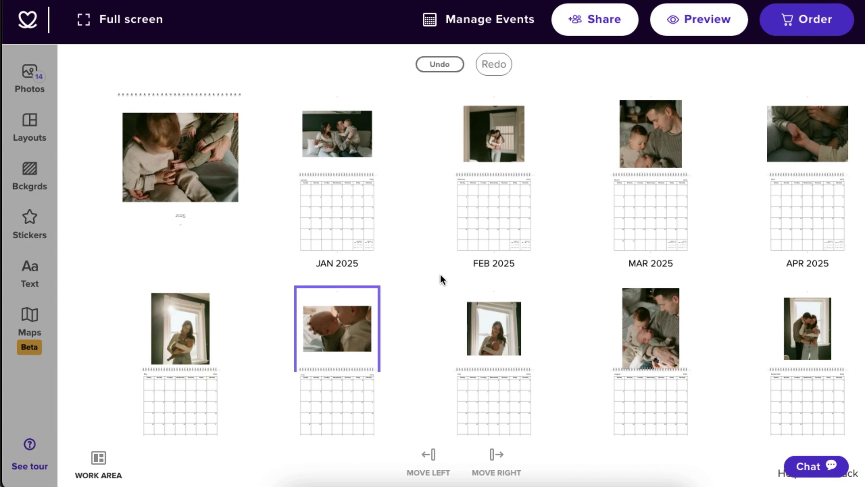
left_click(496, 133)
left_click_drag(496, 133, 339, 330)
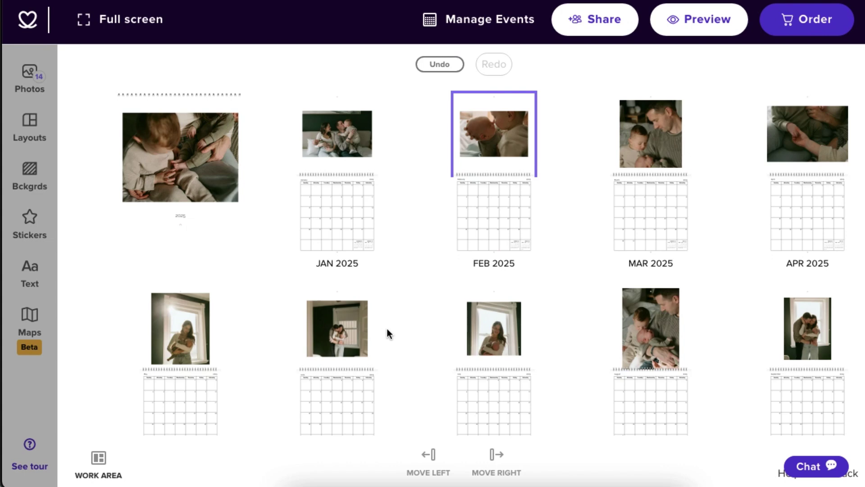
left_click(99, 459)
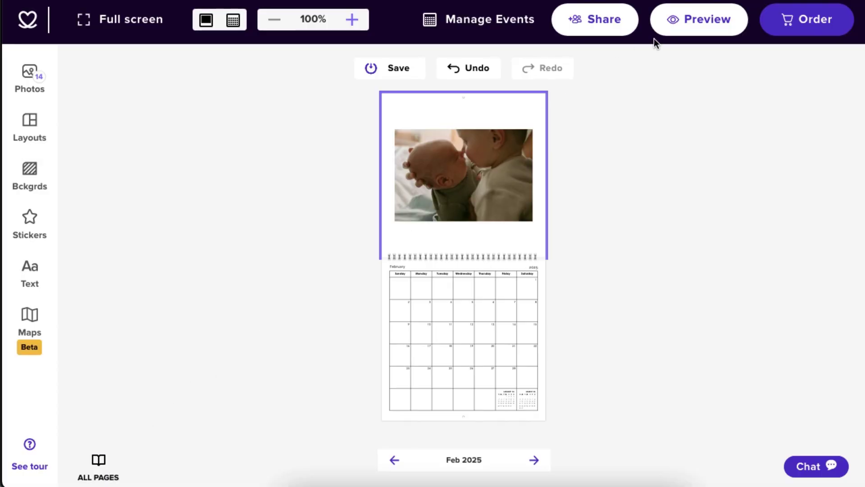
left_click(691, 30)
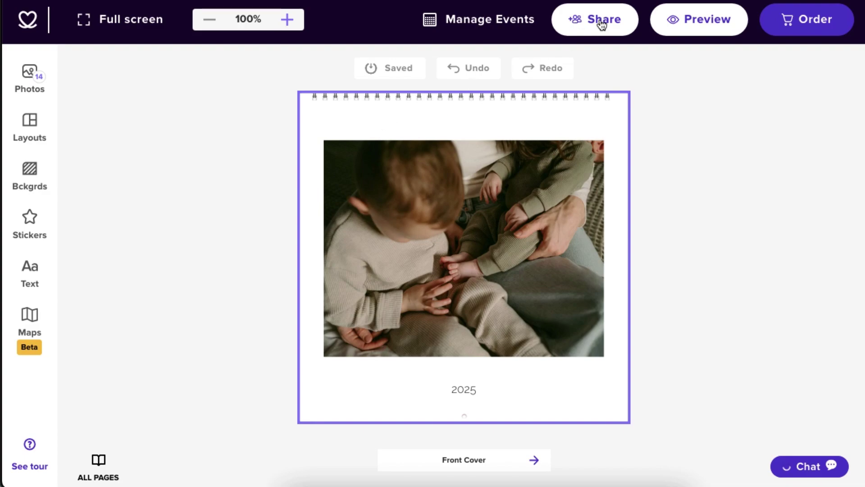
Step: Look at the digital preview sharing option, then return to the sharing choices
left_click(601, 23)
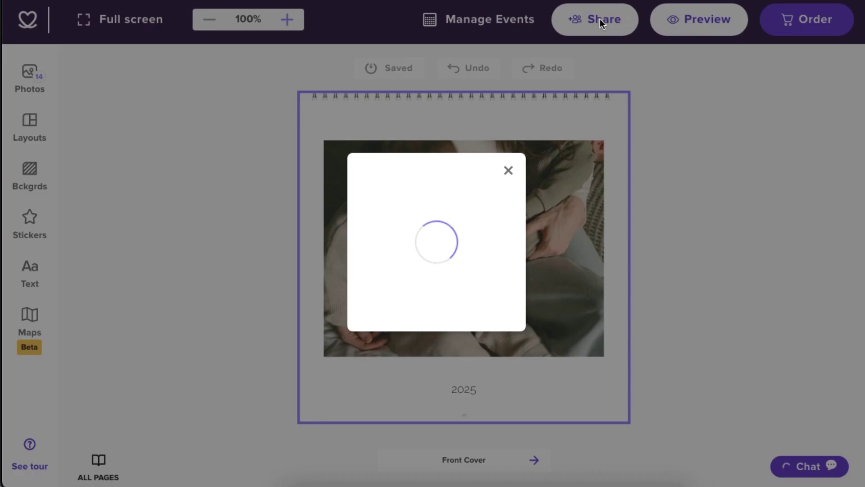
left_click(280, 253)
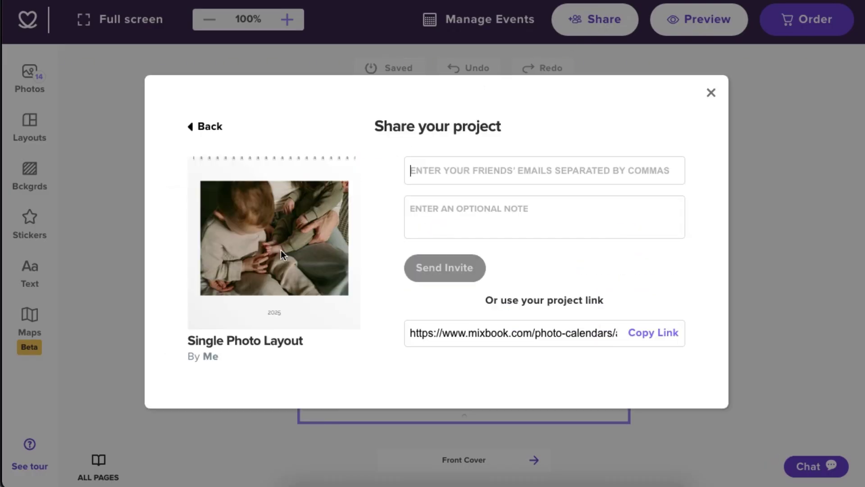
left_click(210, 128)
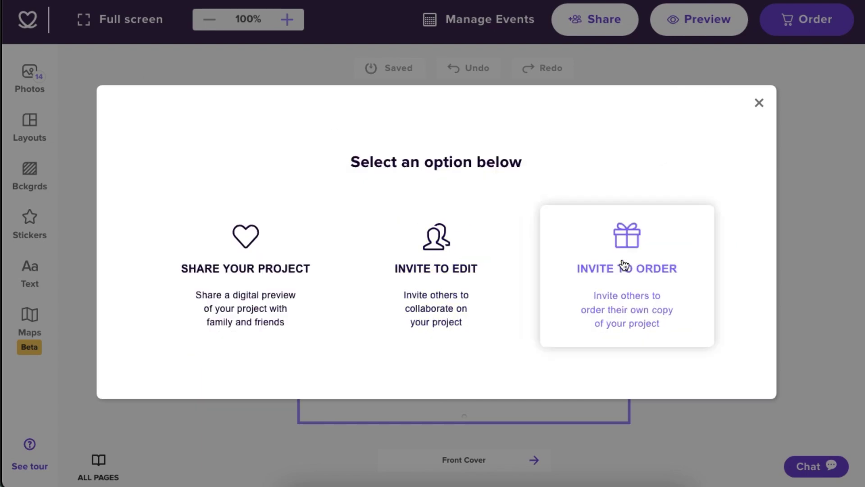
Step: Invite a friend's e-mail to order, with the note 'Look how cute this calendar is!'
left_click(625, 265)
key("Tab")
type("Look how cute this calendar is!")
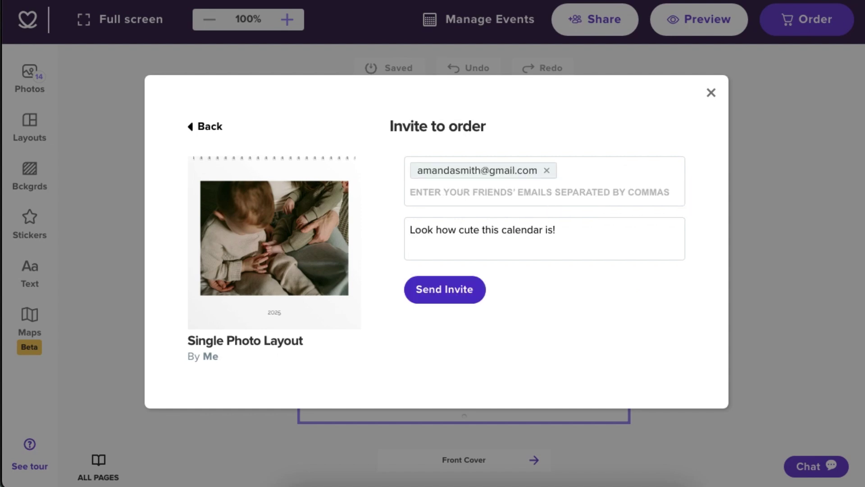
left_click(446, 290)
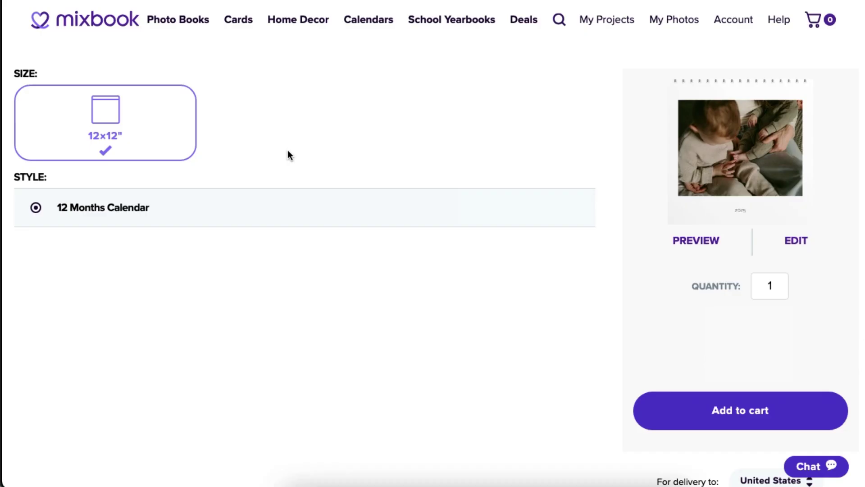
Step: Change the calendar order quantity to 2 and start a chat with customer support
left_click(770, 286)
key("BackSpace")
type("2")
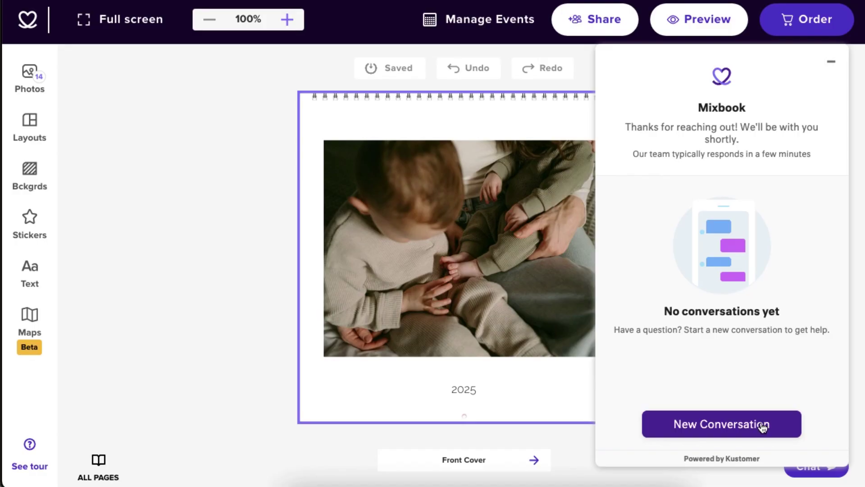
left_click(763, 428)
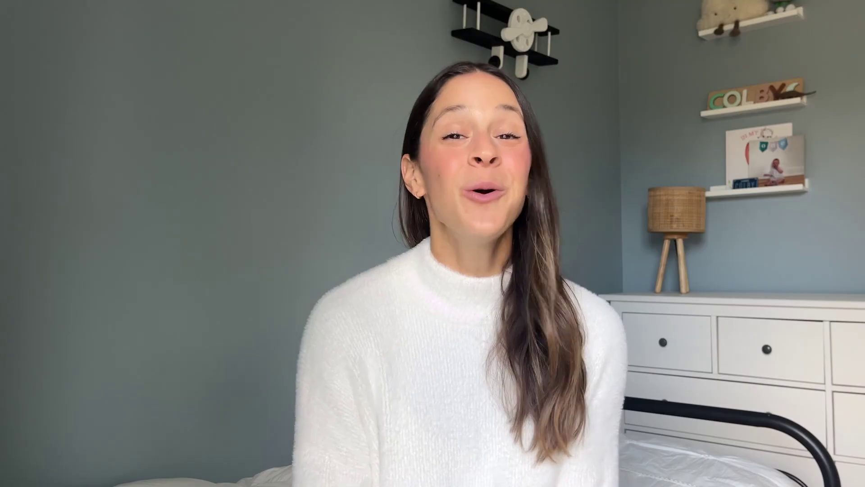